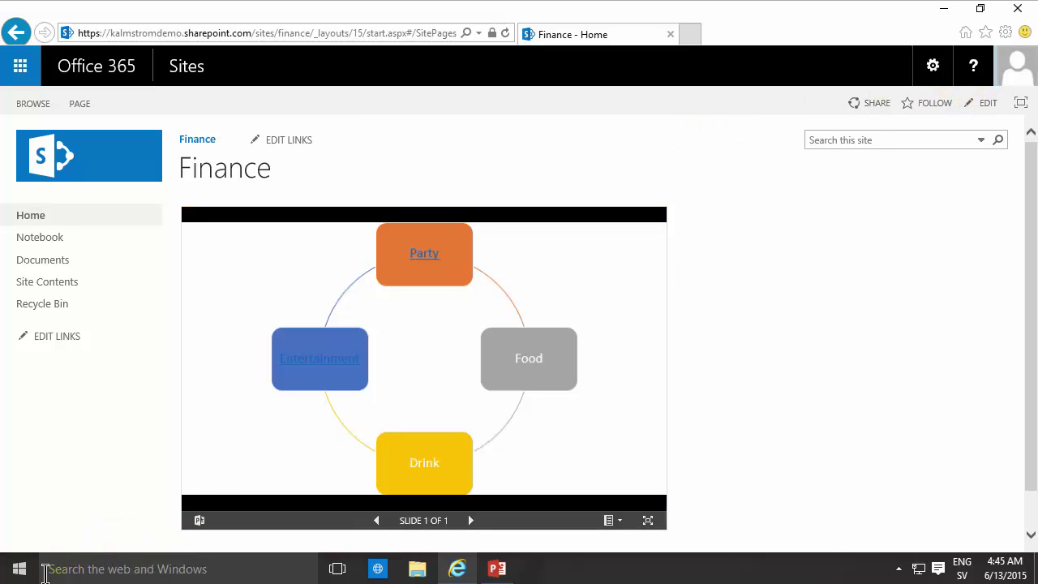
# Step: Find Visio 2013 through the Start menu search and launch it
pyautogui.click(17, 573)
pyautogui.write('vi')
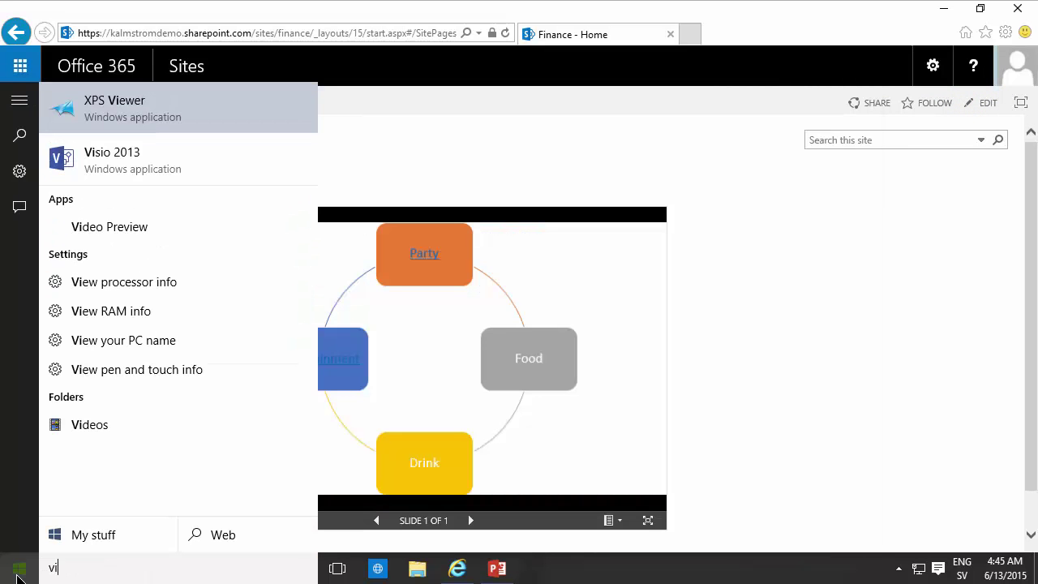
pyautogui.press('Down')
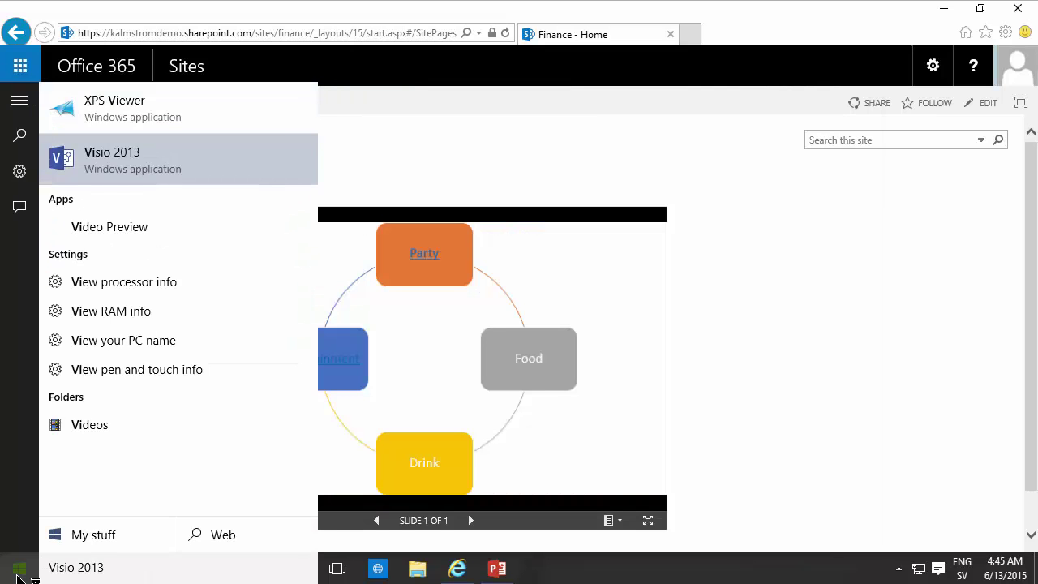
pyautogui.press('Return')
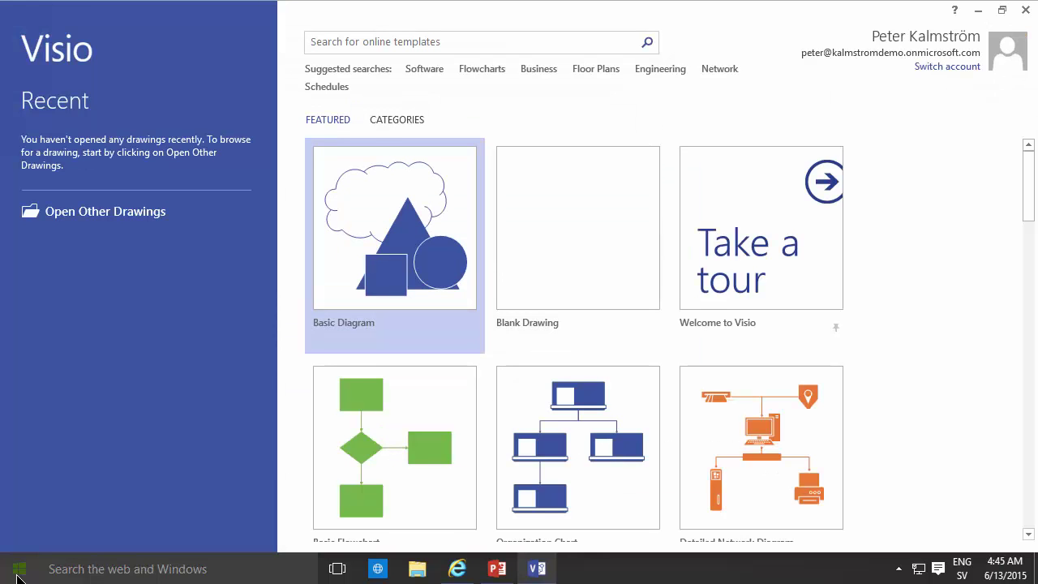
# Step: Create a Blank Drawing using Metric Units
pyautogui.click(573, 214)
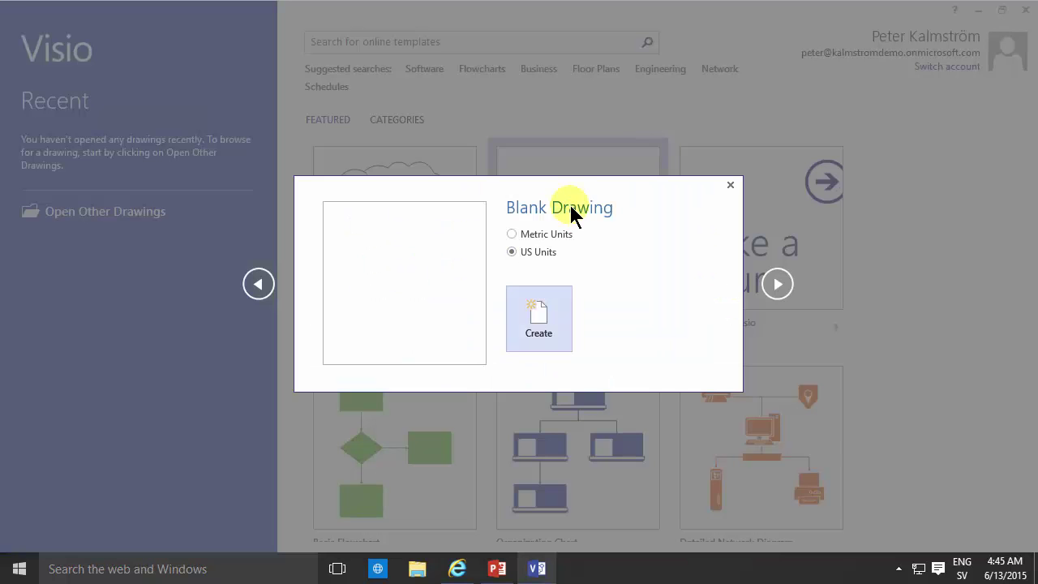
pyautogui.click(536, 234)
pyautogui.click(551, 311)
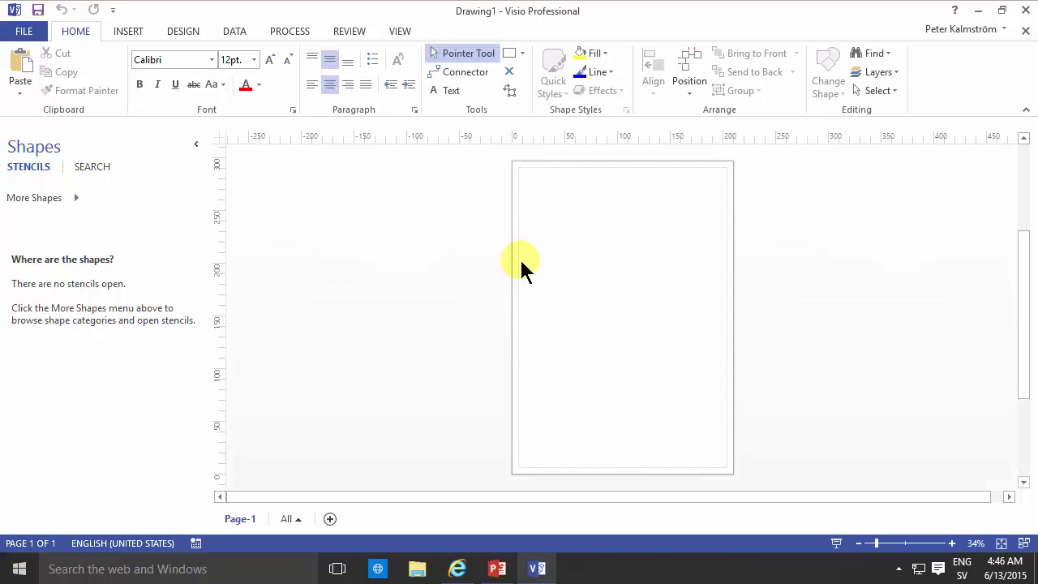
# Step: Zoom in and draw a rectangle near the top of the page labelled 'Party'
pyautogui.click(952, 542)
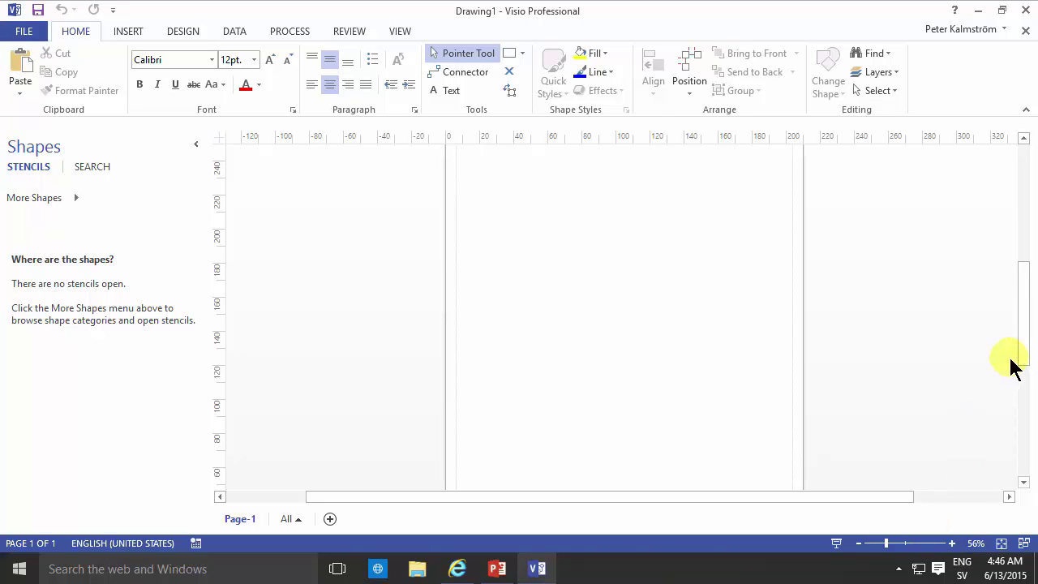
pyautogui.moveTo(1026, 325)
pyautogui.mouseDown()
pyautogui.moveTo(1024, 272)
pyautogui.moveTo(1026, 292)
pyautogui.mouseUp()
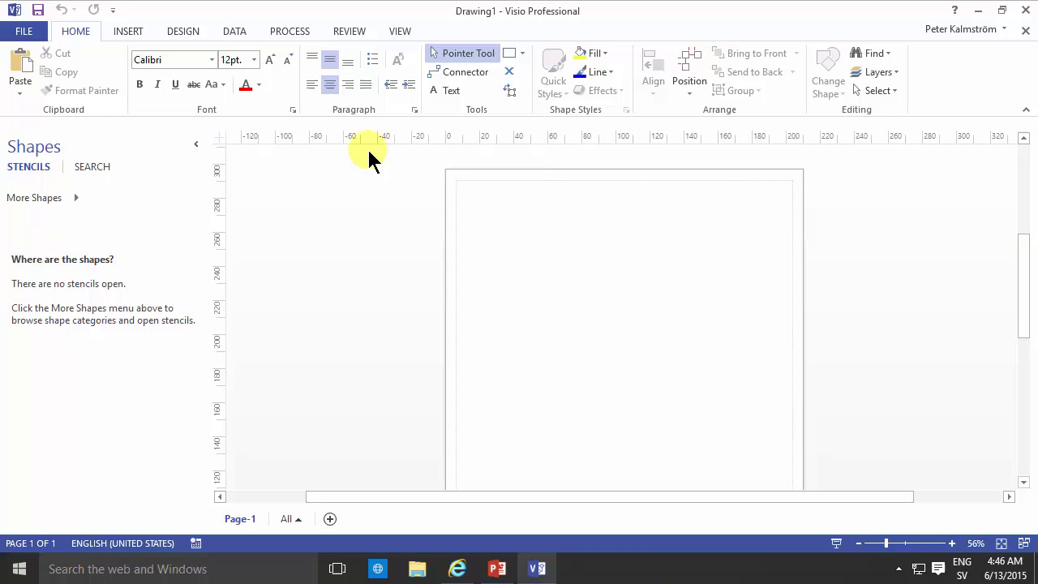
pyautogui.click(523, 54)
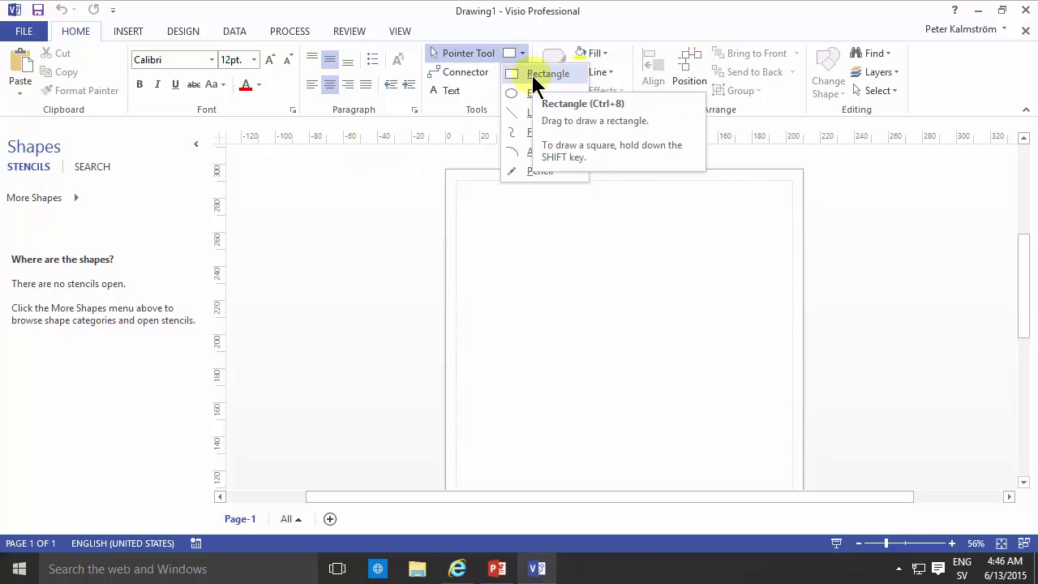
pyautogui.click(537, 75)
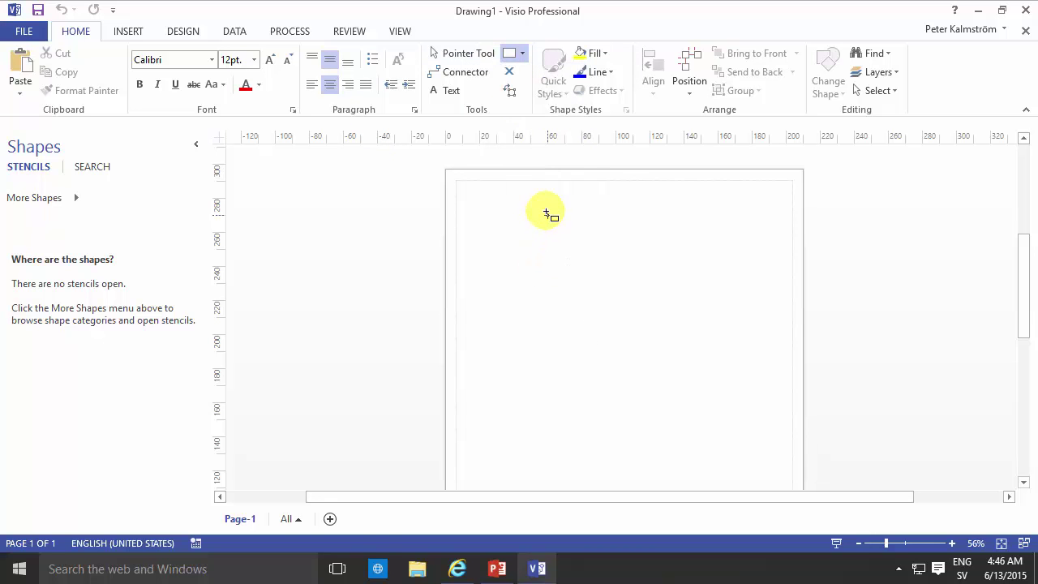
pyautogui.moveTo(546, 211)
pyautogui.mouseDown()
pyautogui.moveTo(639, 268)
pyautogui.moveTo(649, 255)
pyautogui.moveTo(667, 265)
pyautogui.mouseUp()
pyautogui.write('Par')
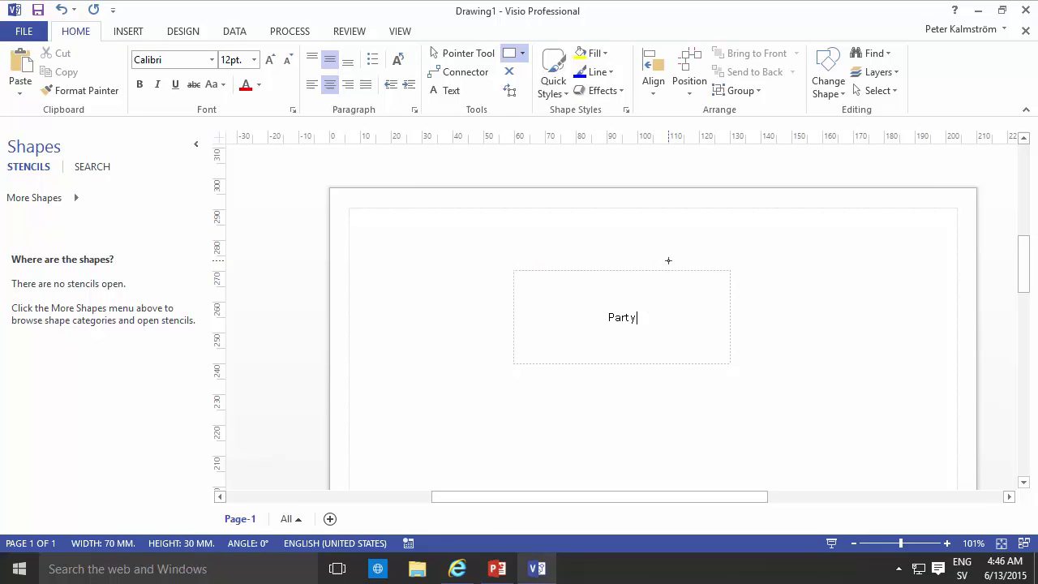
pyautogui.write('ty')
pyautogui.click(750, 326)
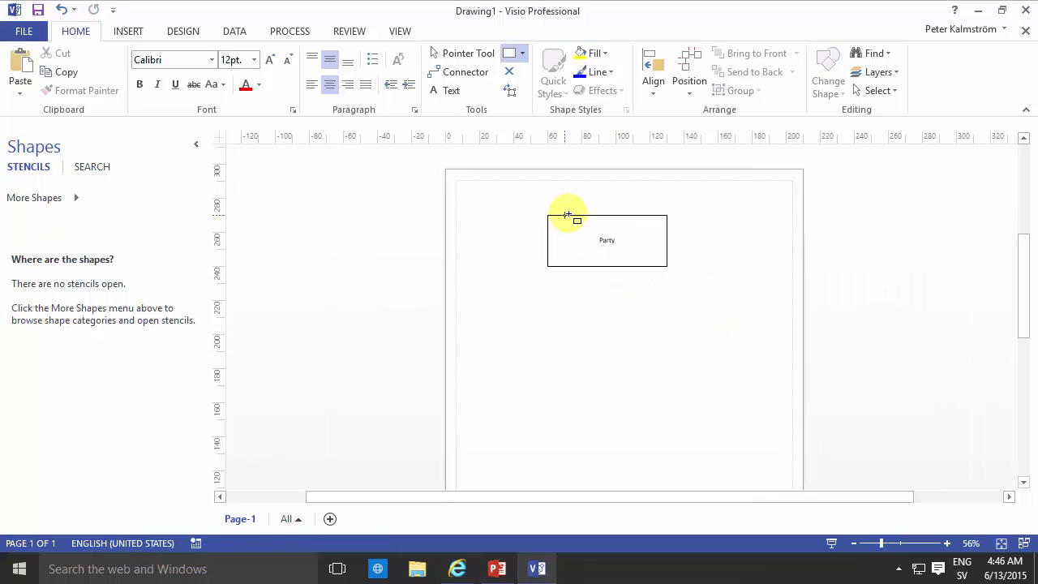
# Step: Fill the Party rectangle dark red and add an outer shadow effect
pyautogui.click(463, 54)
pyautogui.click(599, 55)
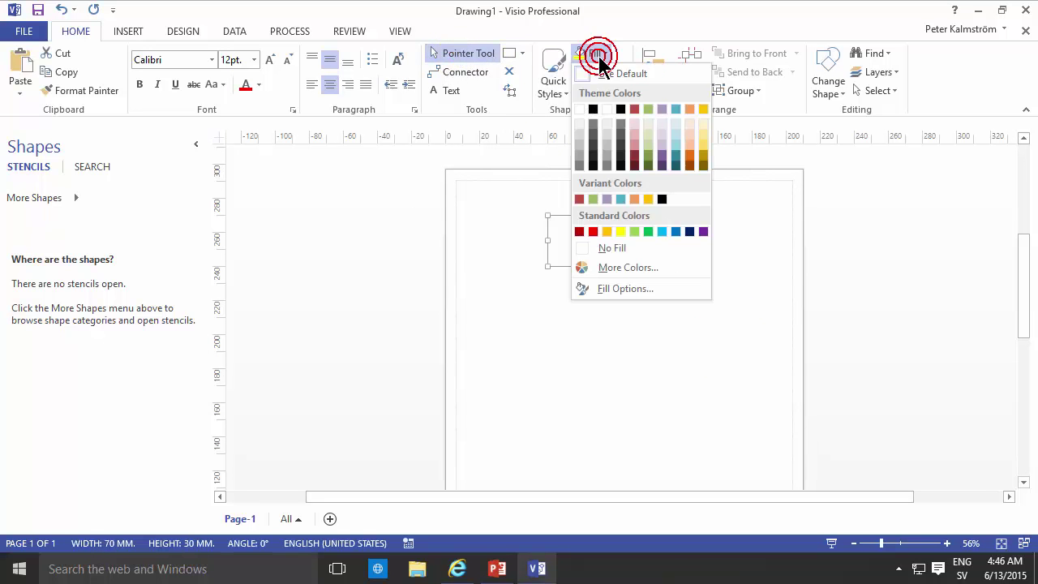
pyautogui.click(636, 156)
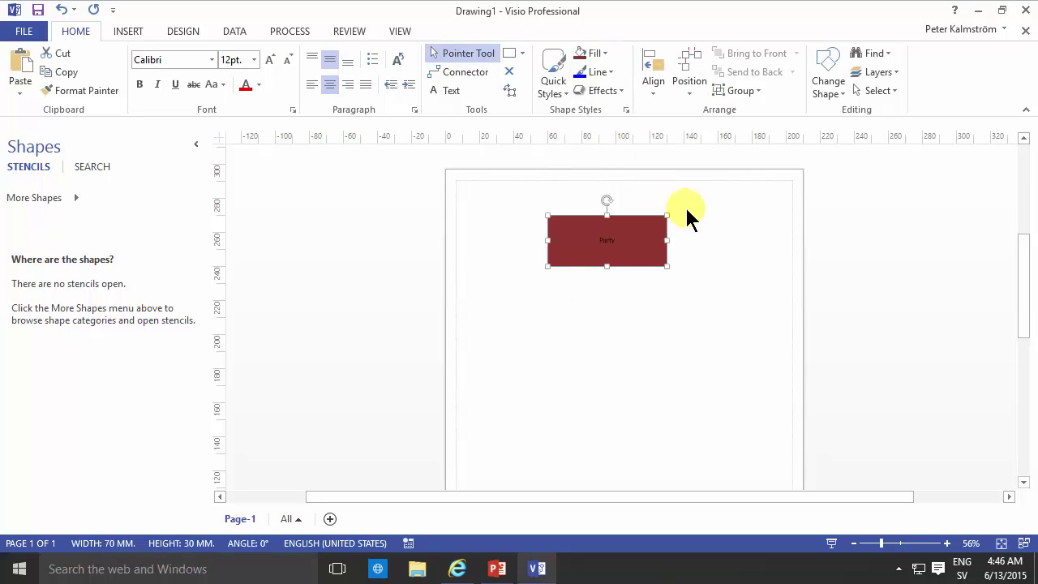
pyautogui.click(609, 73)
pyautogui.click(633, 77)
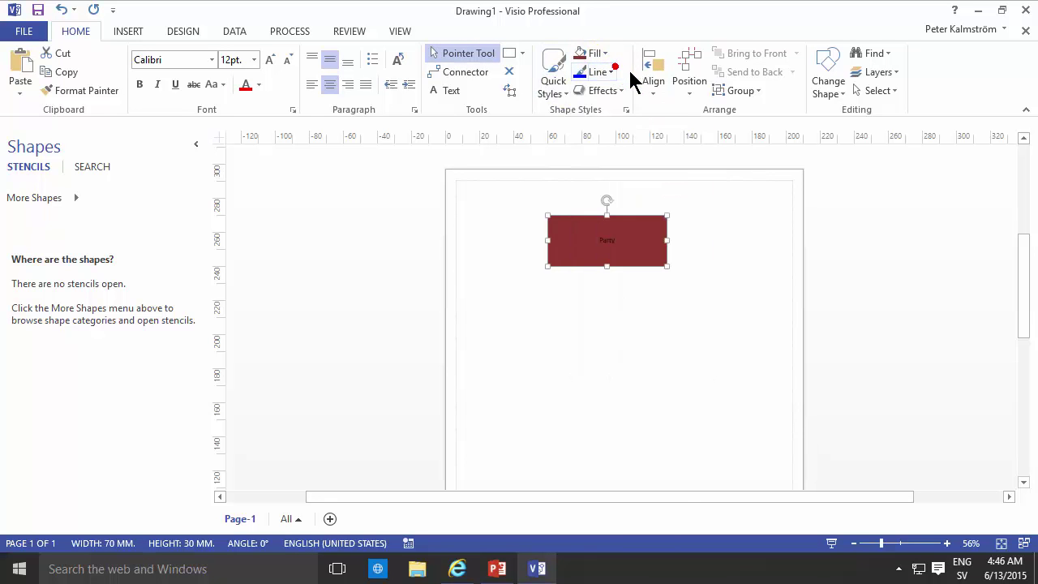
pyautogui.click(622, 90)
pyautogui.moveTo(653, 127)
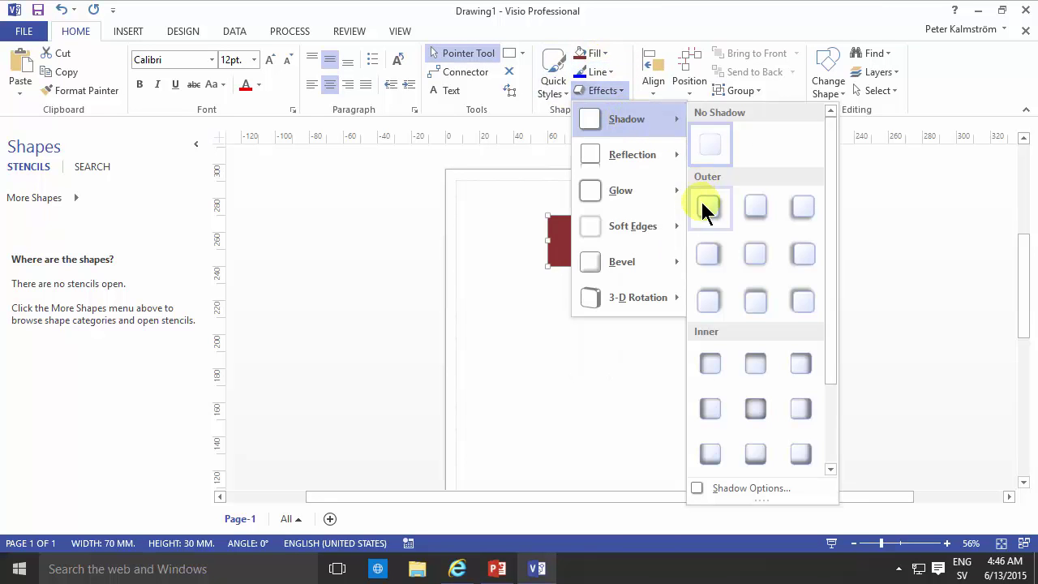
pyautogui.click(704, 204)
pyautogui.click(716, 268)
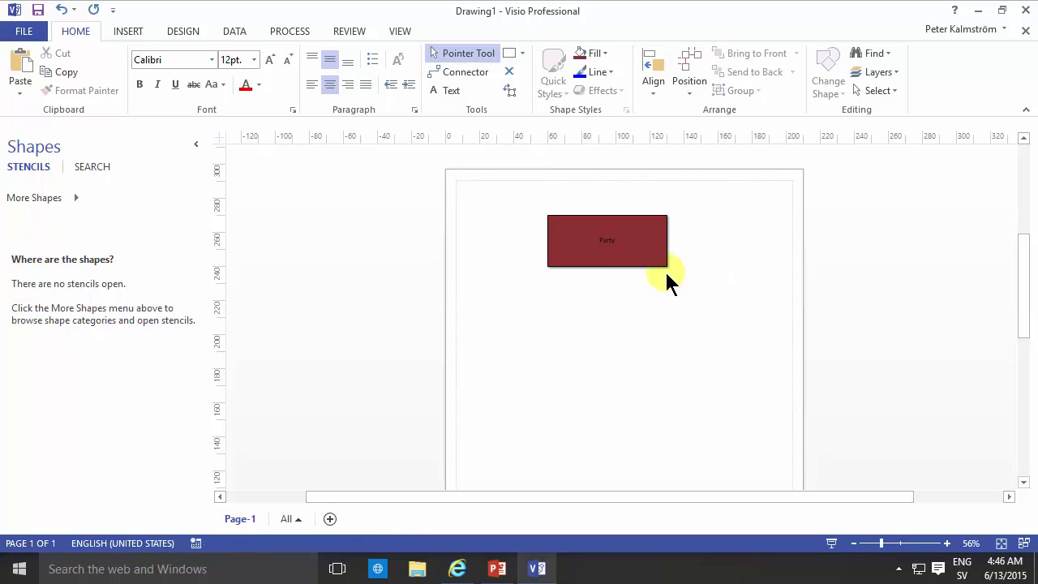
pyautogui.click(604, 238)
# Step: Enlarge the Party label text by three font-size steps
pyautogui.press('Escape')
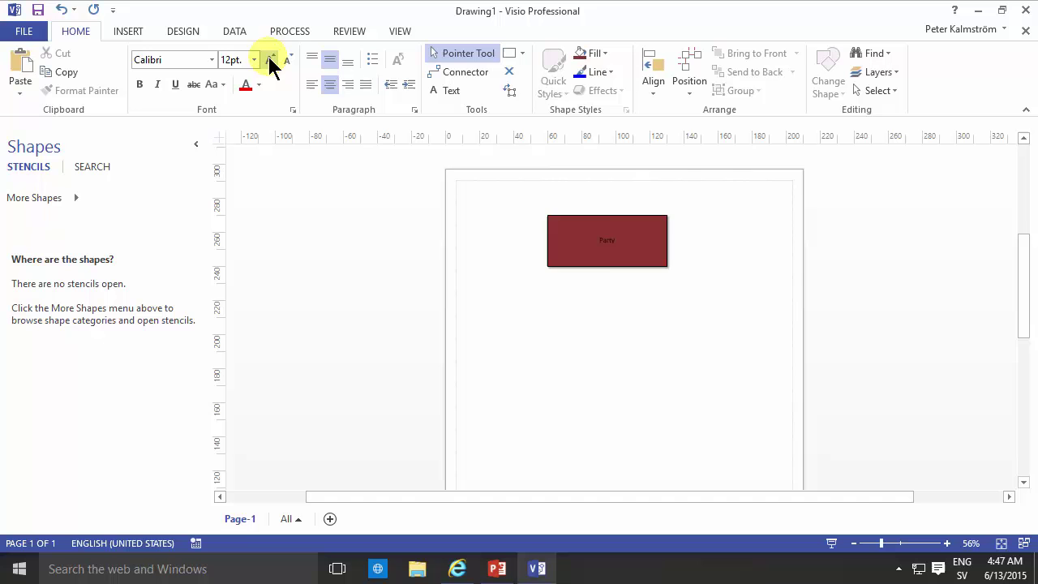
pyautogui.doubleClick(608, 243)
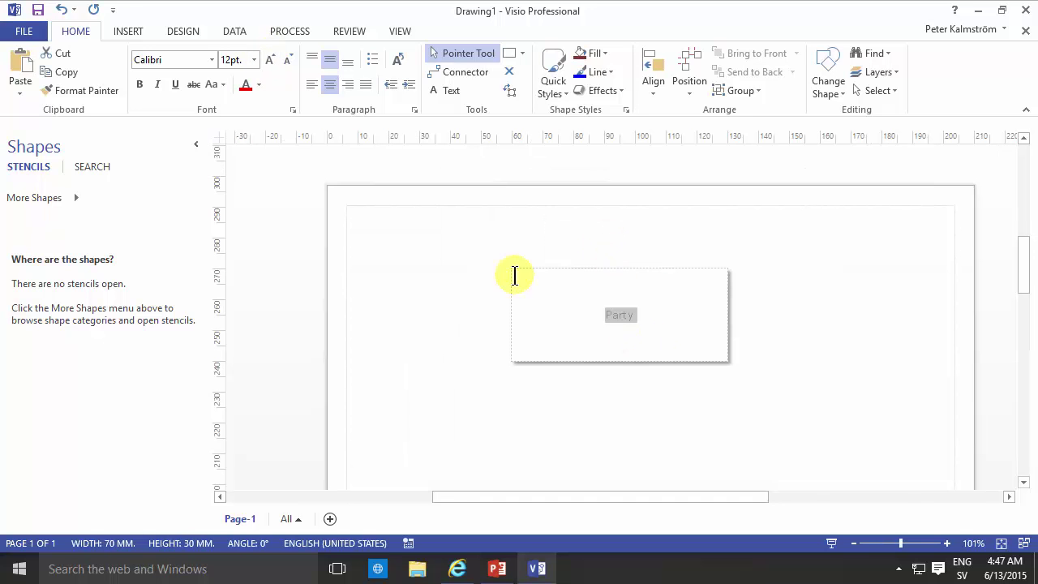
pyautogui.click(273, 59)
pyautogui.click(273, 58)
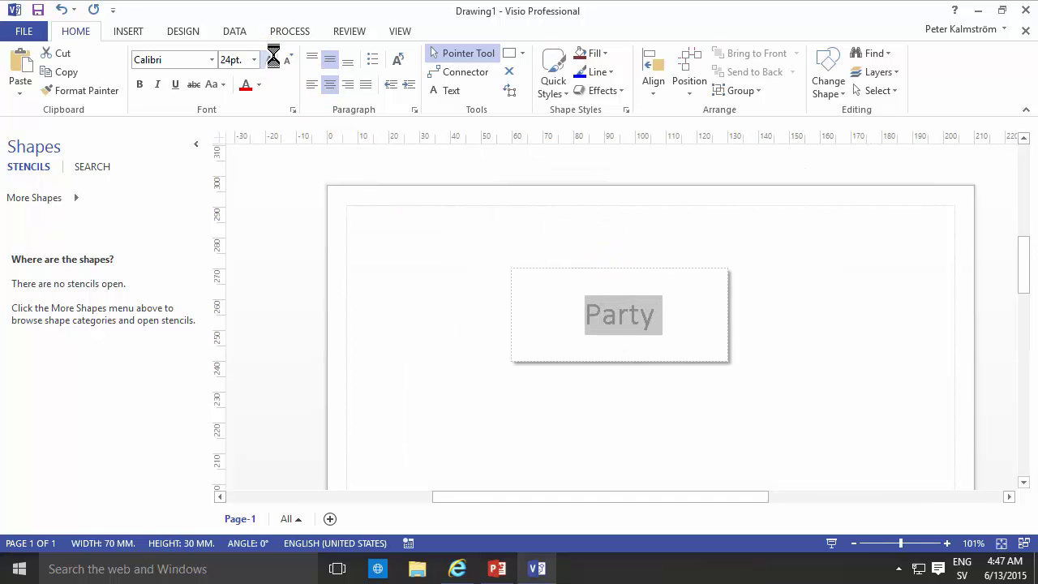
pyautogui.click(274, 58)
pyautogui.click(739, 272)
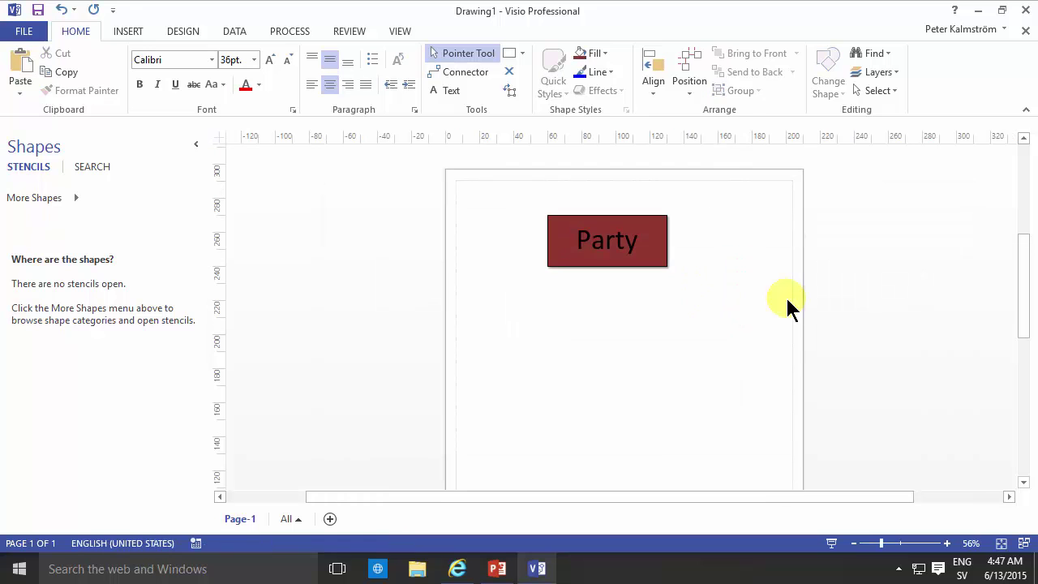
pyautogui.click(641, 250)
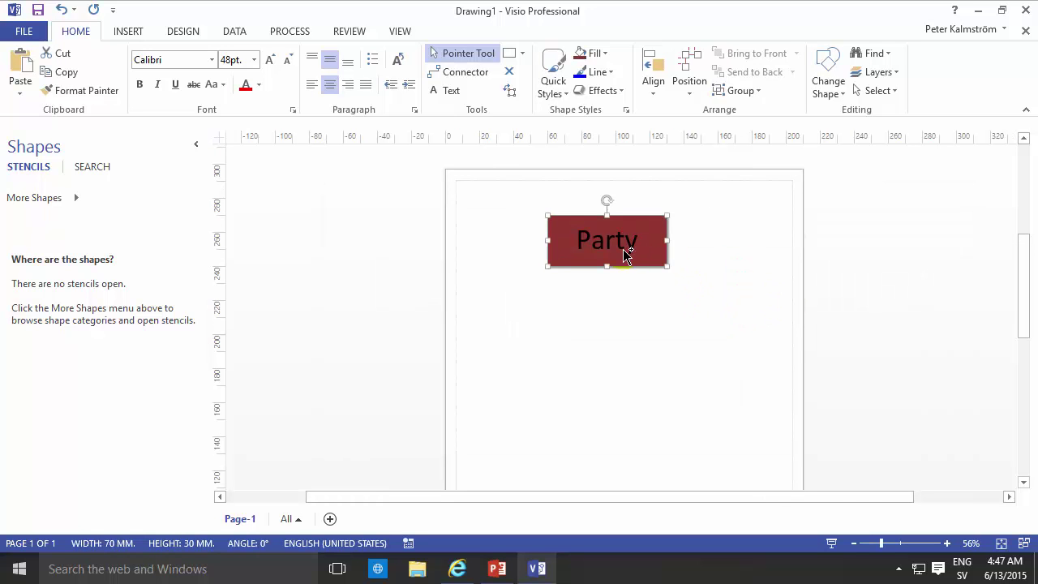
# Step: Duplicate Party into two copies below, filling the left bright red and the right yellow
pyautogui.moveTo(565, 340); pyautogui.dragTo(545, 351)
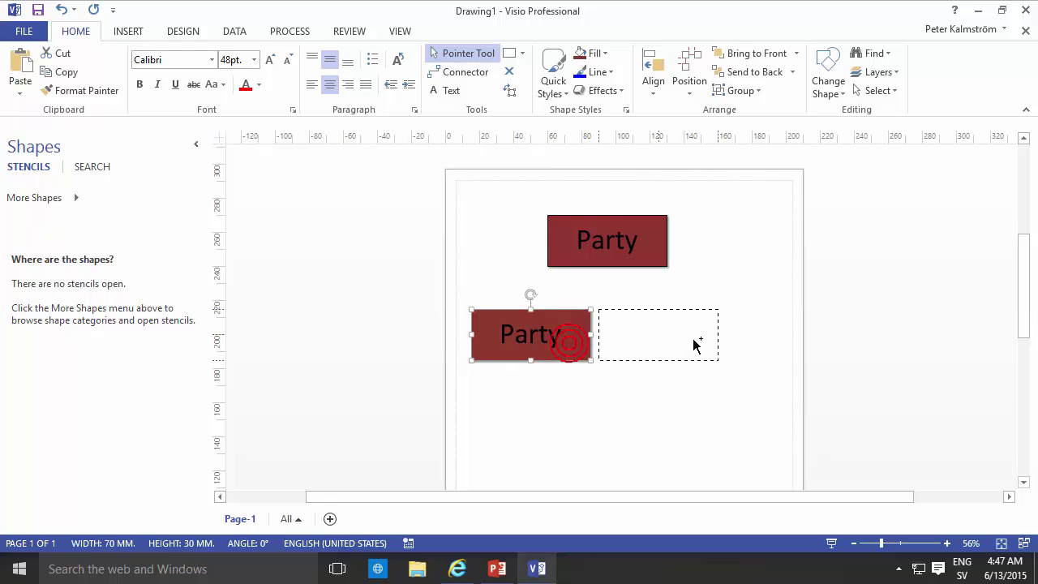
pyautogui.moveTo(694, 345); pyautogui.dragTo(749, 346)
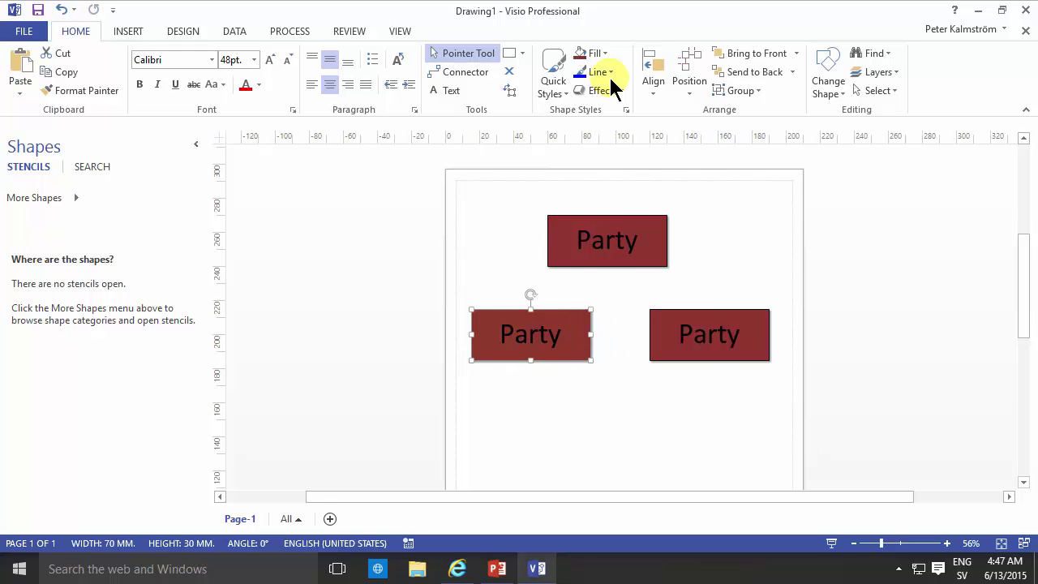
pyautogui.click(603, 53)
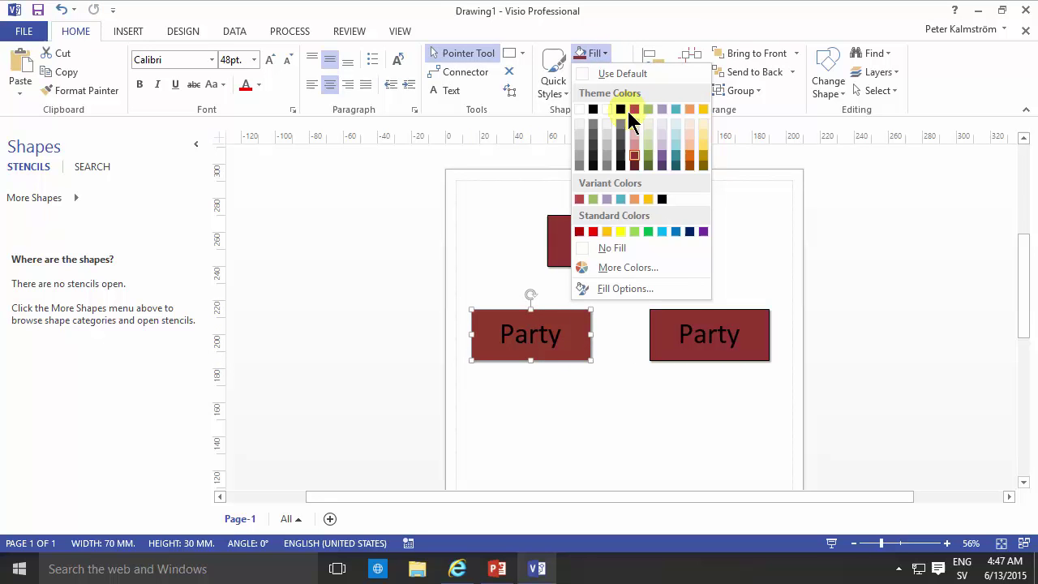
pyautogui.click(593, 231)
pyautogui.click(678, 328)
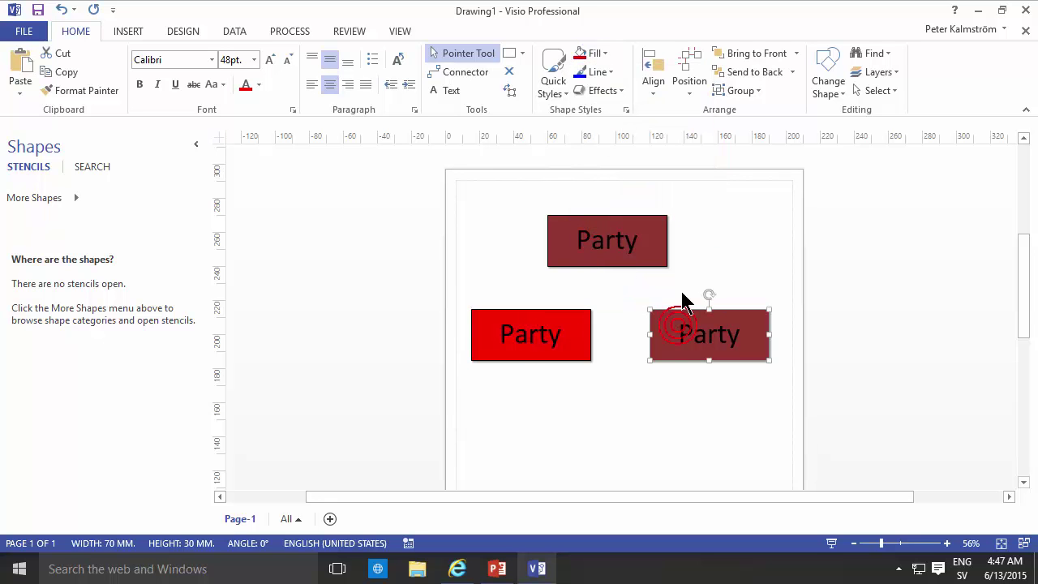
pyautogui.click(600, 54)
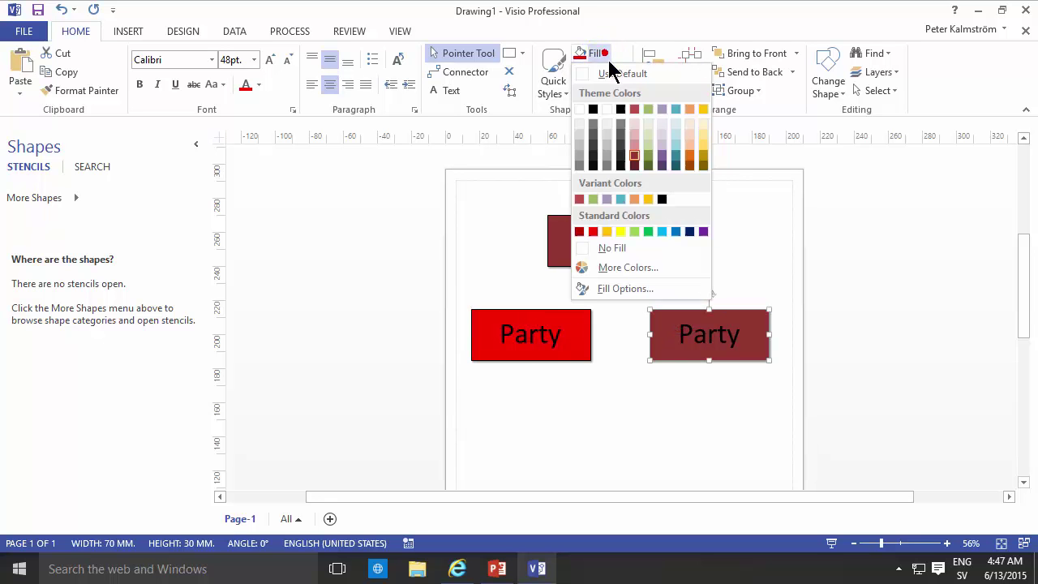
pyautogui.click(620, 232)
# Step: Relabel the yellow copy 'Food' and the red copy 'Drink'
pyautogui.doubleClick(710, 339)
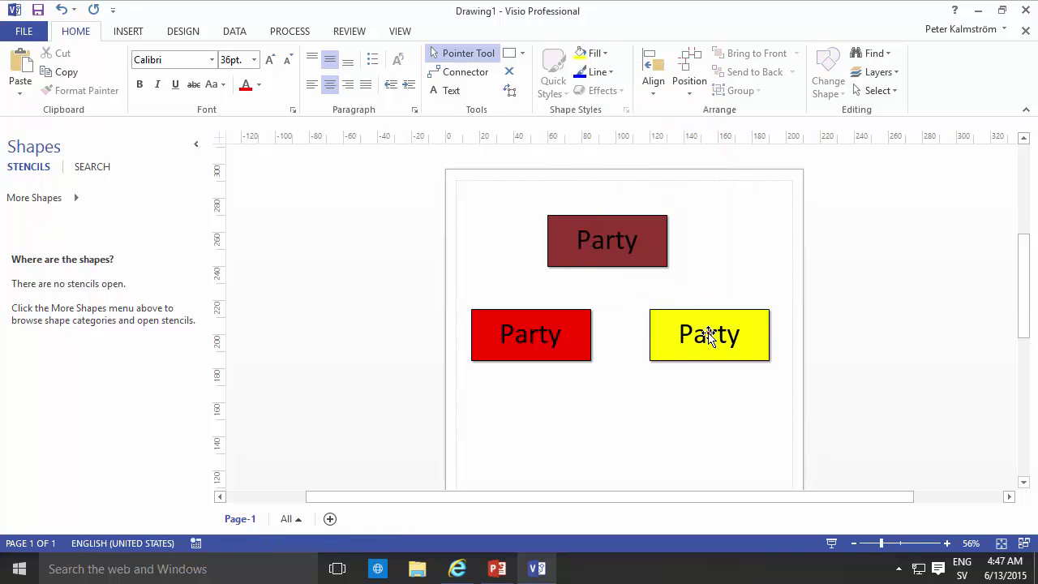
pyautogui.write('Food')
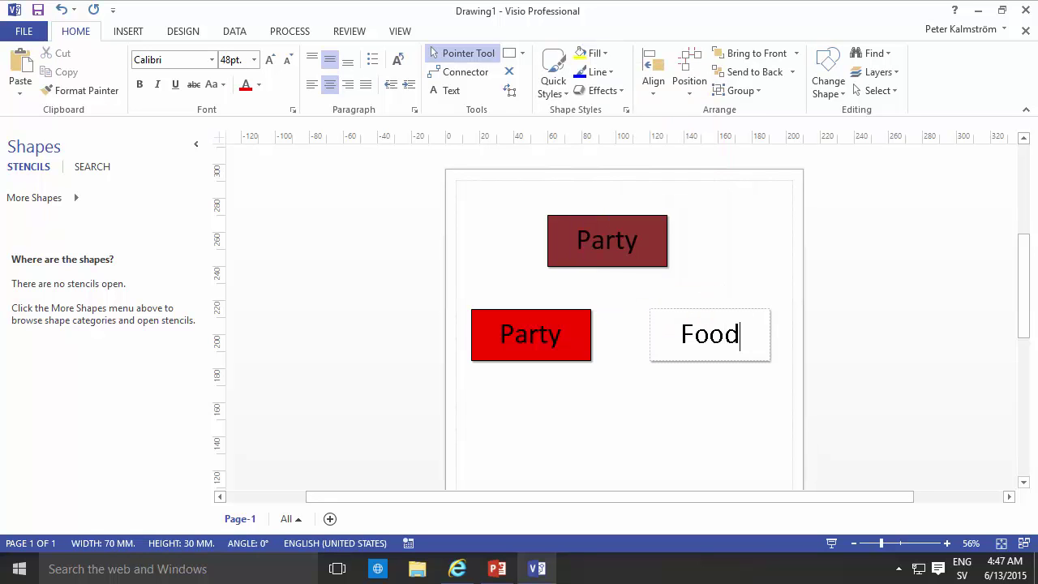
pyautogui.doubleClick(523, 338)
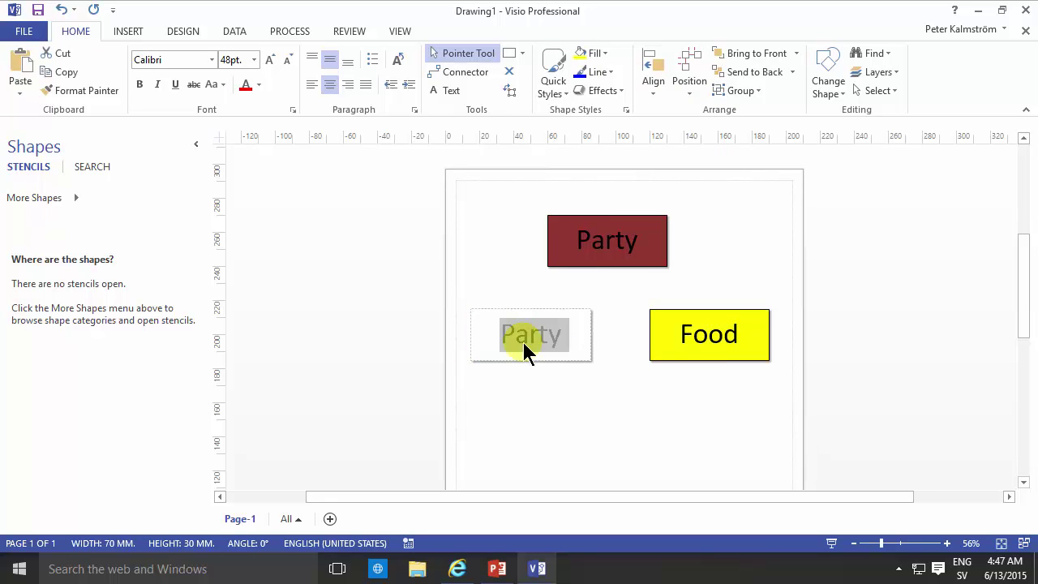
pyautogui.write('Drinks')
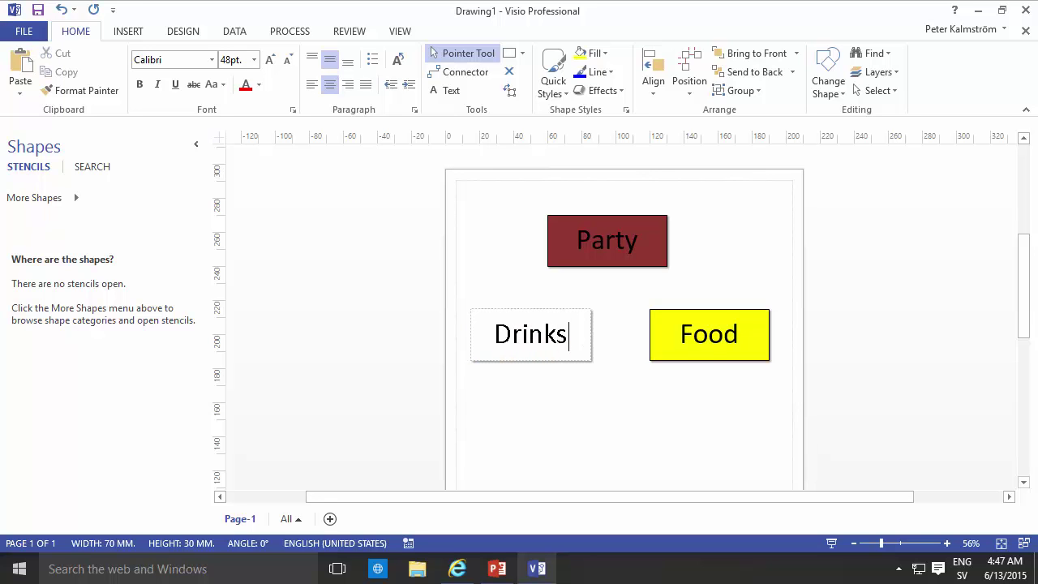
pyautogui.press('BackSpace')
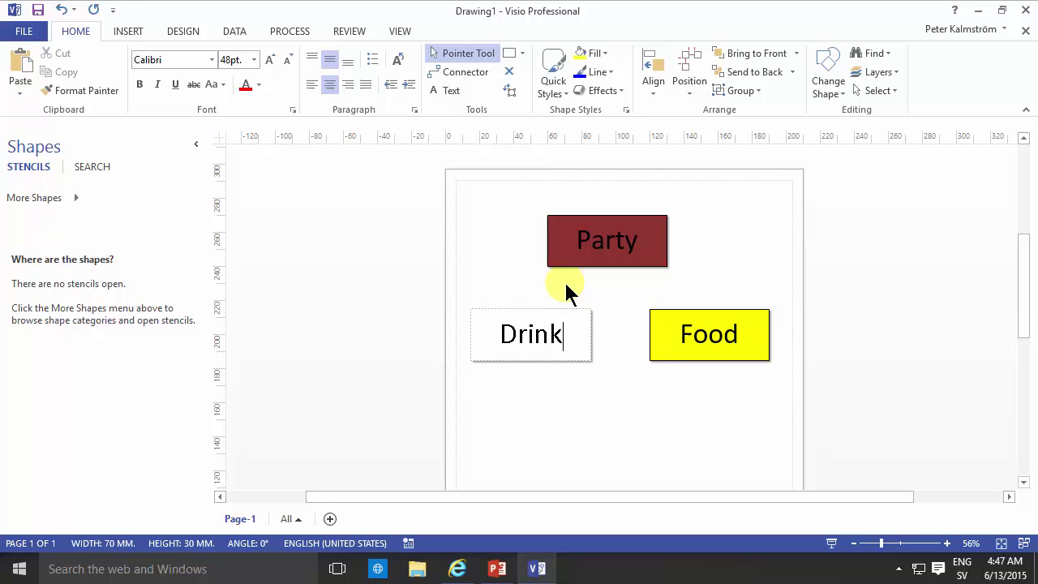
pyautogui.click(565, 251)
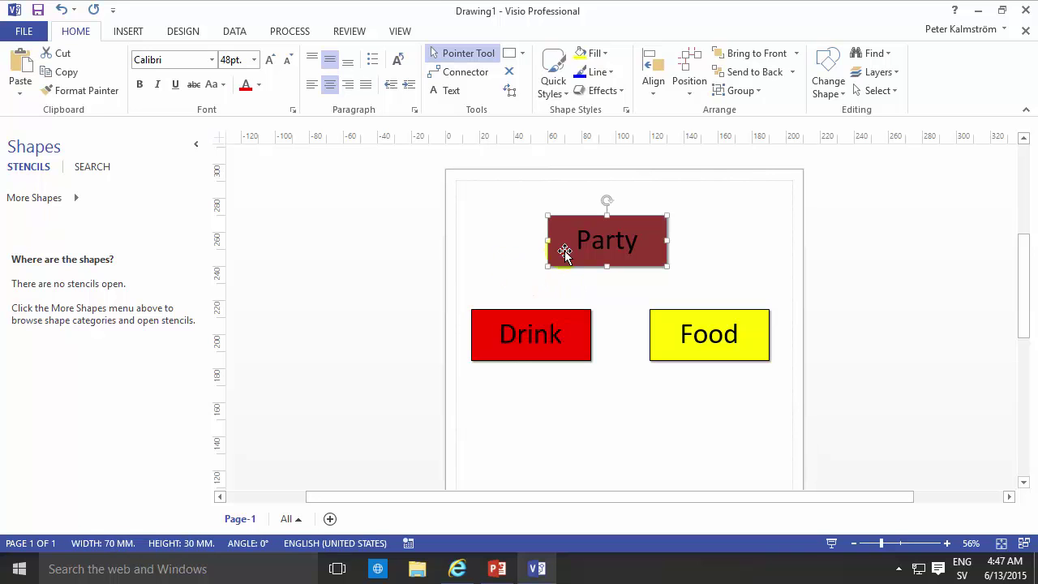
pyautogui.click(135, 32)
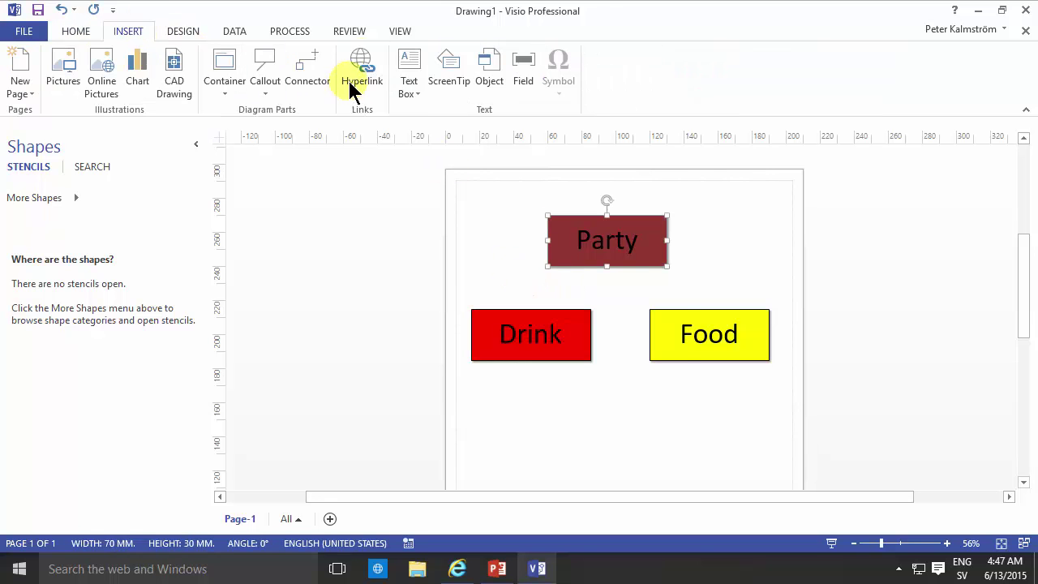
pyautogui.click(357, 81)
pyautogui.write('http://www.kalmstro')
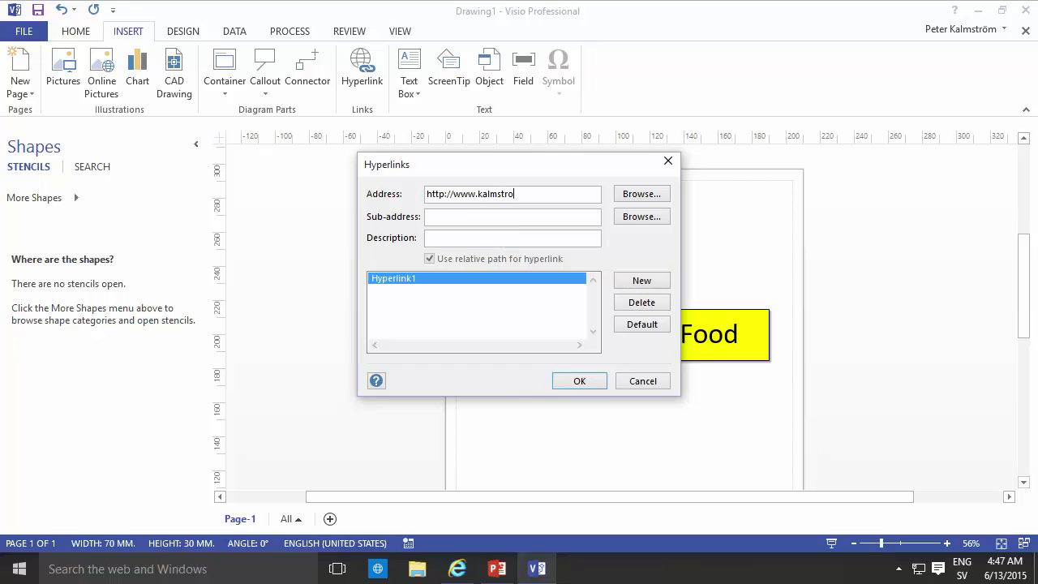
pyautogui.write('m.com')
pyautogui.click(586, 382)
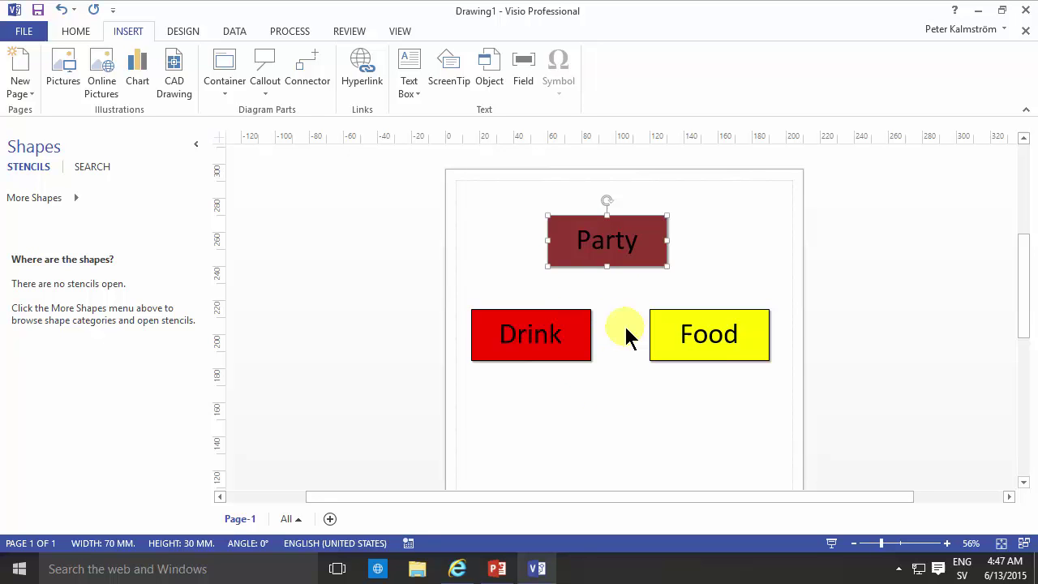
# Step: Add a hyperlink to the Drink rectangle as well
pyautogui.click(558, 331)
pyautogui.click(359, 73)
pyautogui.write('http://www.kalmstrom.com/tips')
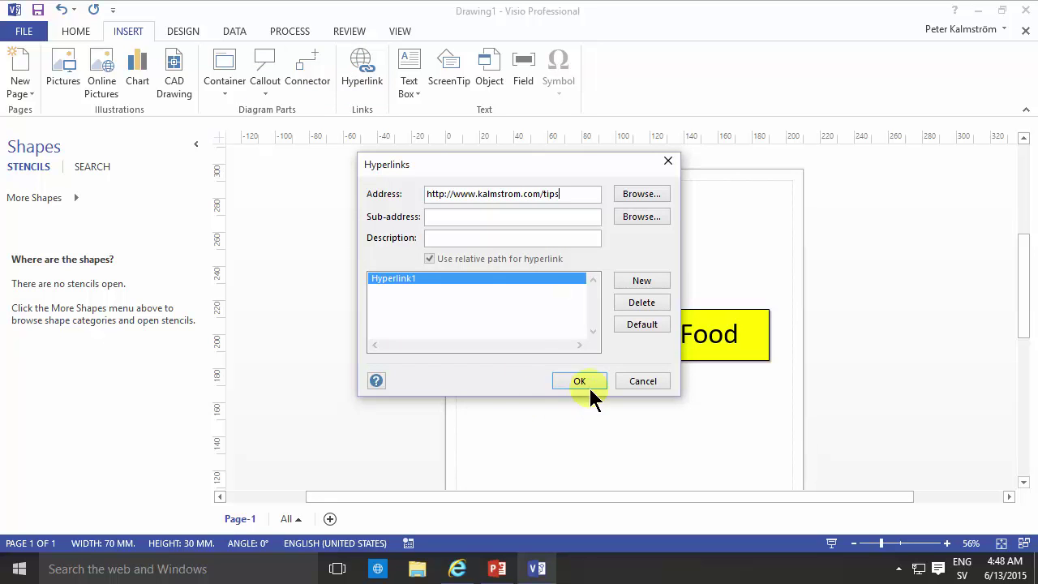
pyautogui.click(580, 381)
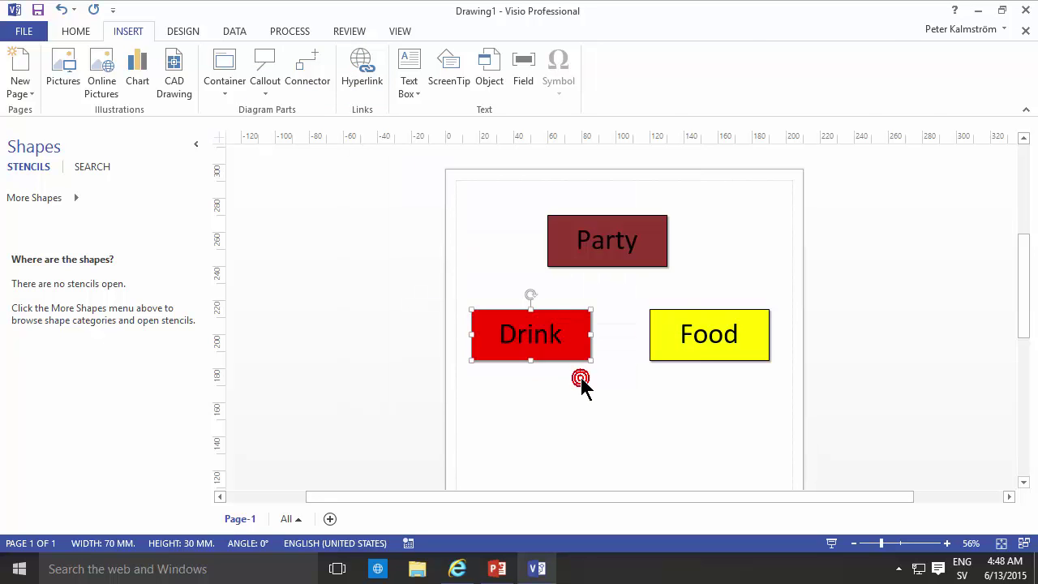
pyautogui.click(580, 382)
pyautogui.click(185, 31)
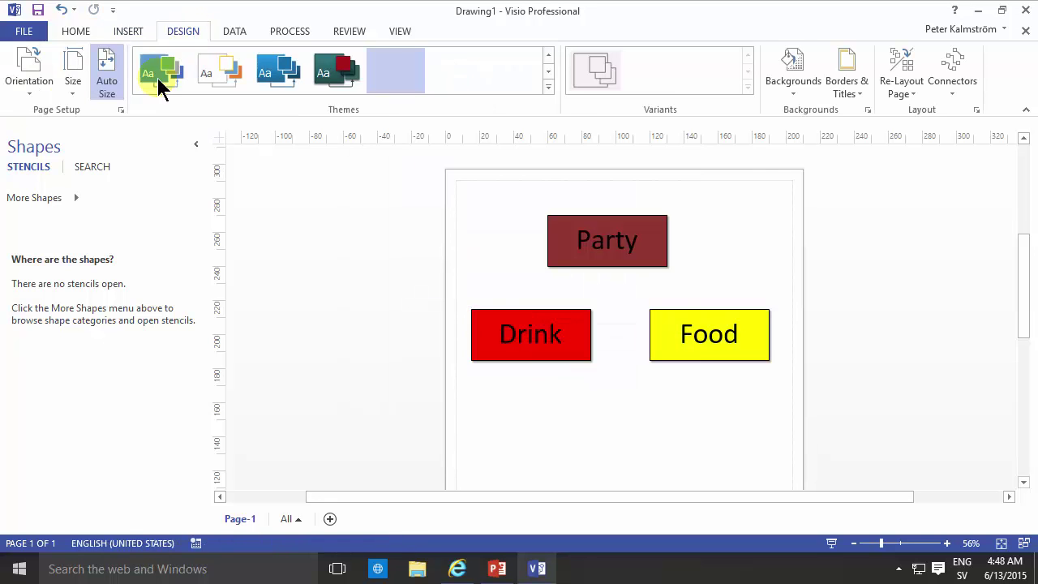
# Step: Fit the page size to the drawing, then browse for a save location via Save As
pyautogui.click(74, 97)
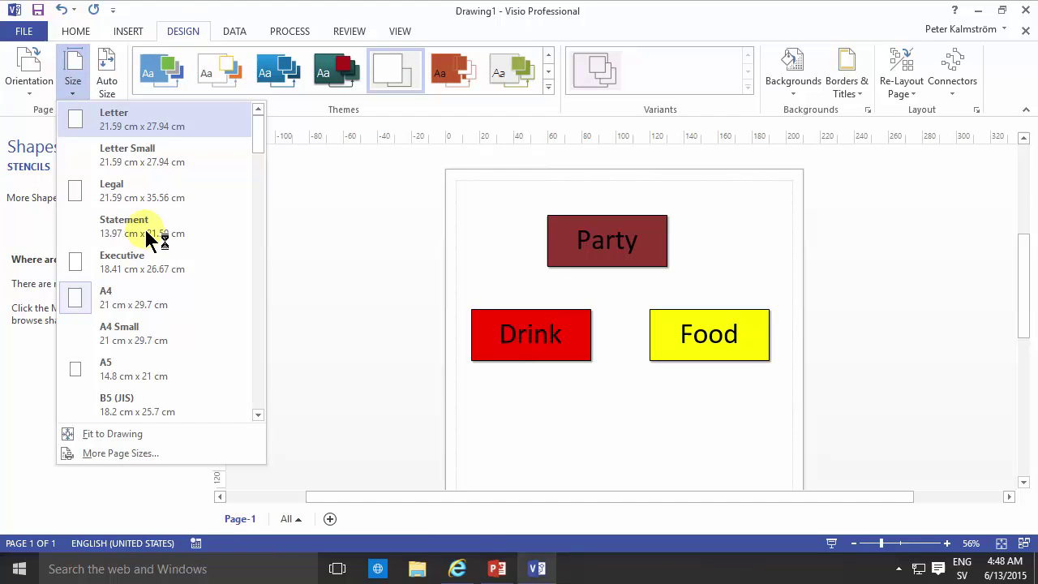
pyautogui.click(122, 435)
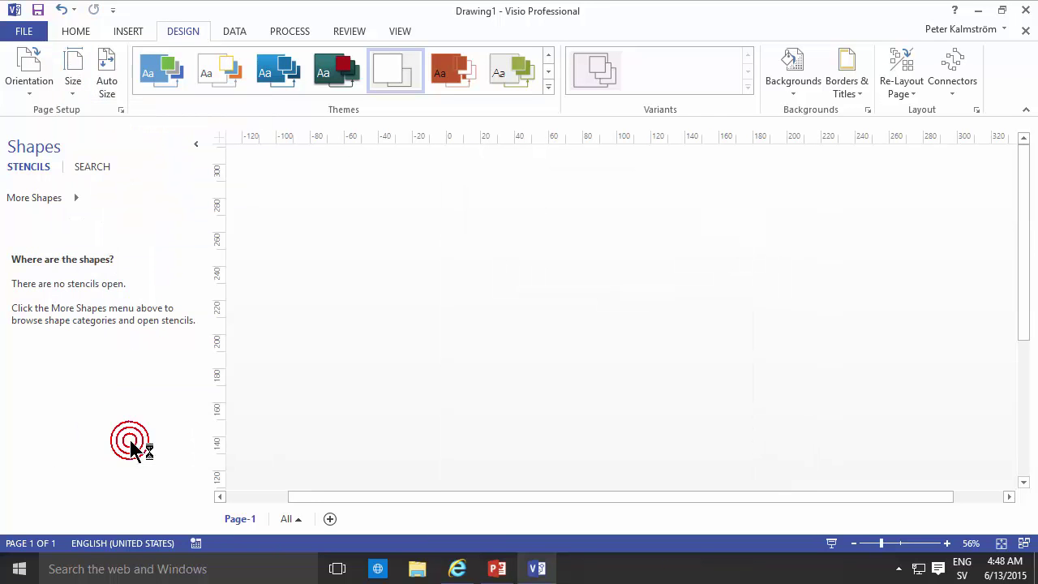
pyautogui.moveTo(1027, 320); pyautogui.dragTo(1026, 480)
pyautogui.moveTo(988, 441); pyautogui.dragTo(965, 436)
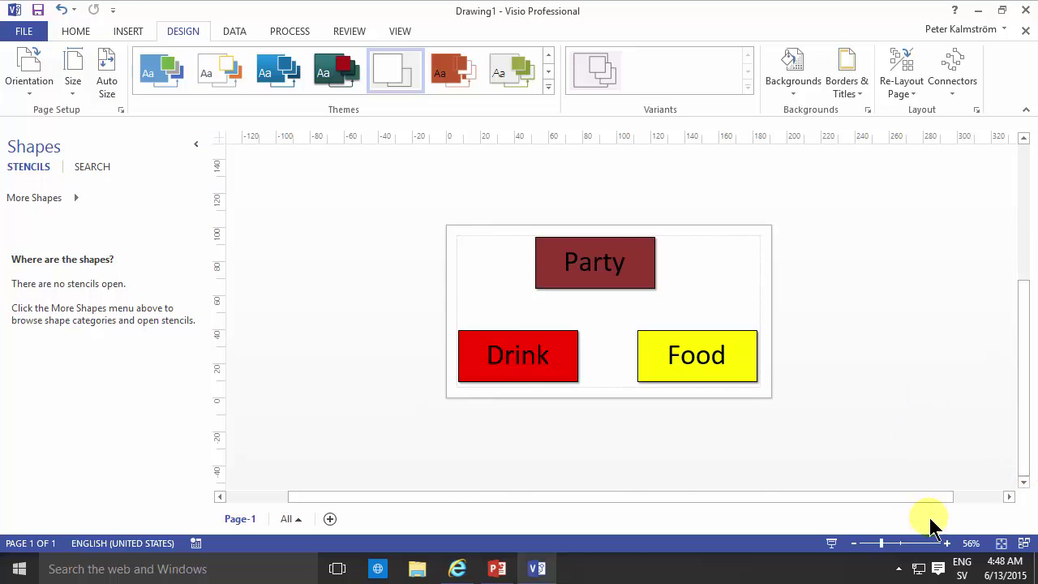
pyautogui.click(37, 10)
pyautogui.click(418, 237)
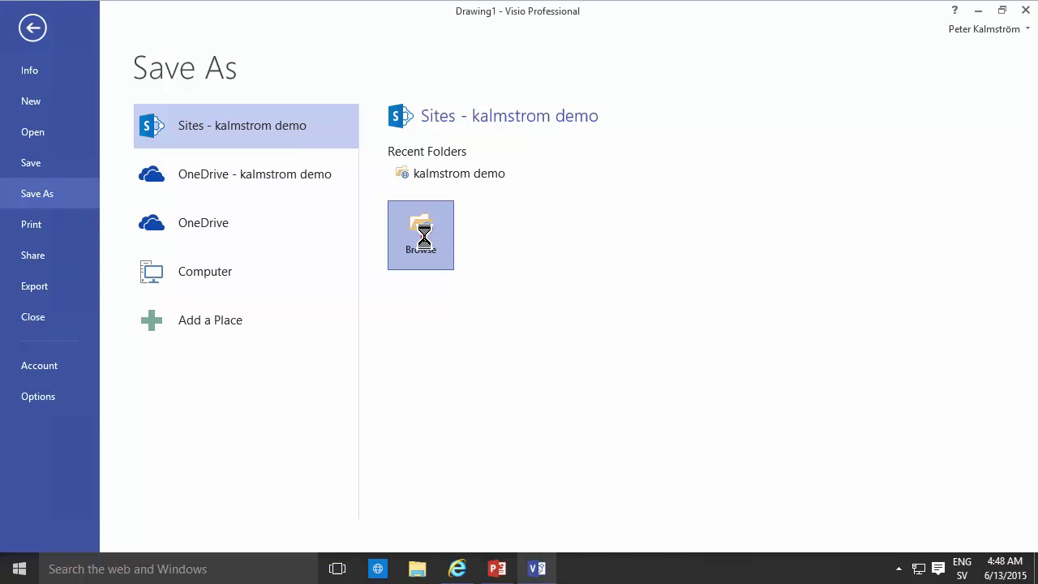
# Step: Copy the Finance site address from the browser and go to it in the save dialog
pyautogui.click(457, 568)
pyautogui.click(245, 34)
pyautogui.click(256, 33)
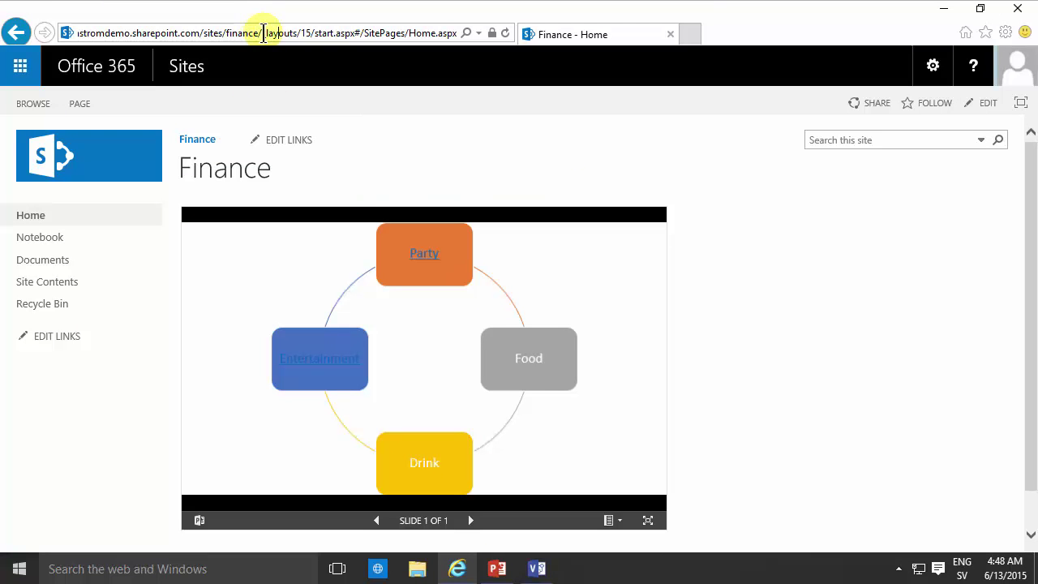
pyautogui.moveTo(260, 33); pyautogui.dragTo(79, 33)
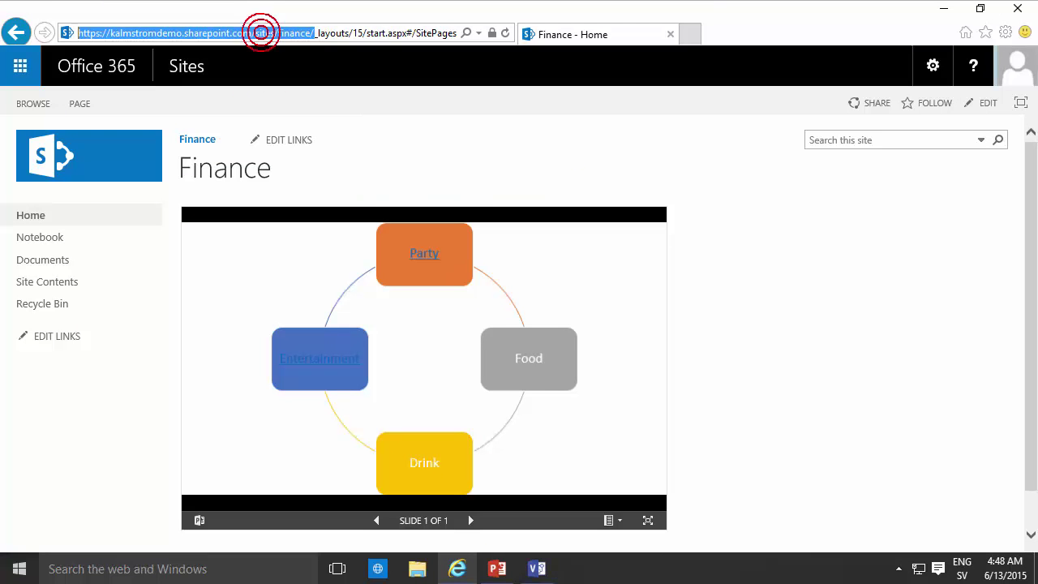
pyautogui.click(537, 568)
pyautogui.click(276, 42)
pyautogui.hotkey('ctrl', 'v')
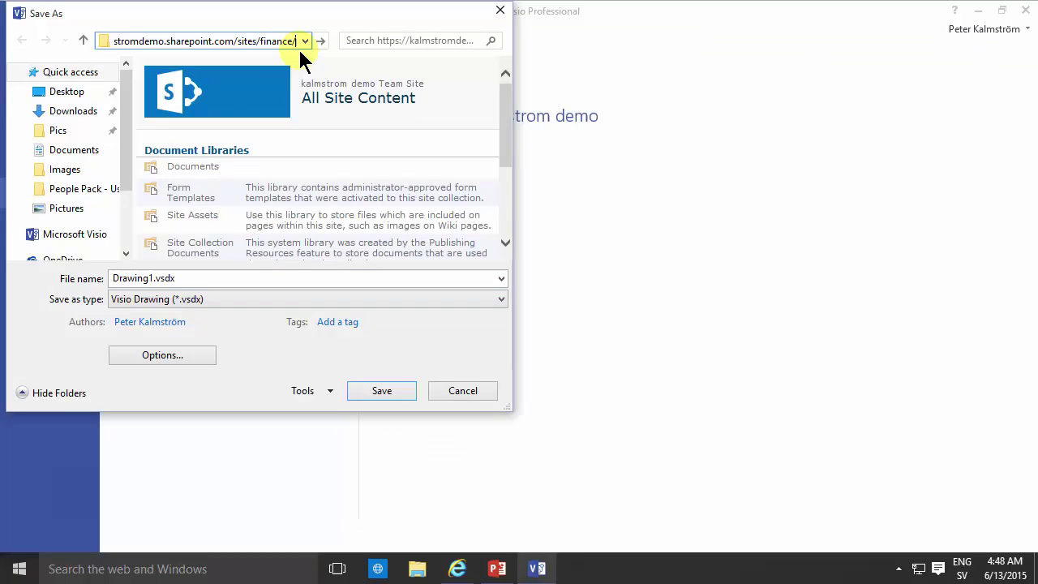
pyautogui.hotkey('ctrl', 'a')
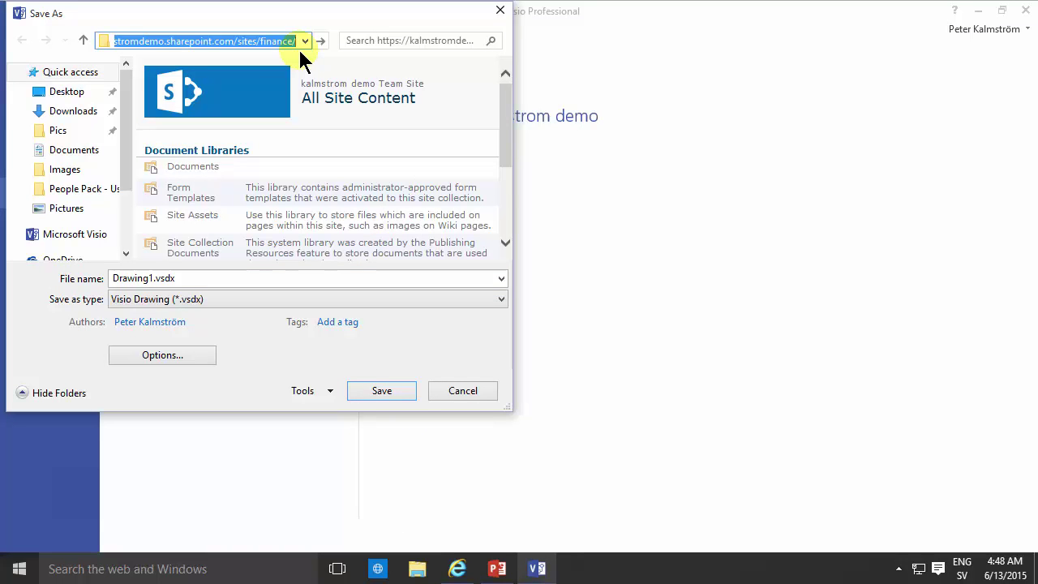
pyautogui.press('Return')
# Step: Save the drawing as 'Clickable Visio Drawing' in the Finance Documents library
pyautogui.moveTo(516, 133); pyautogui.dragTo(784, 134)
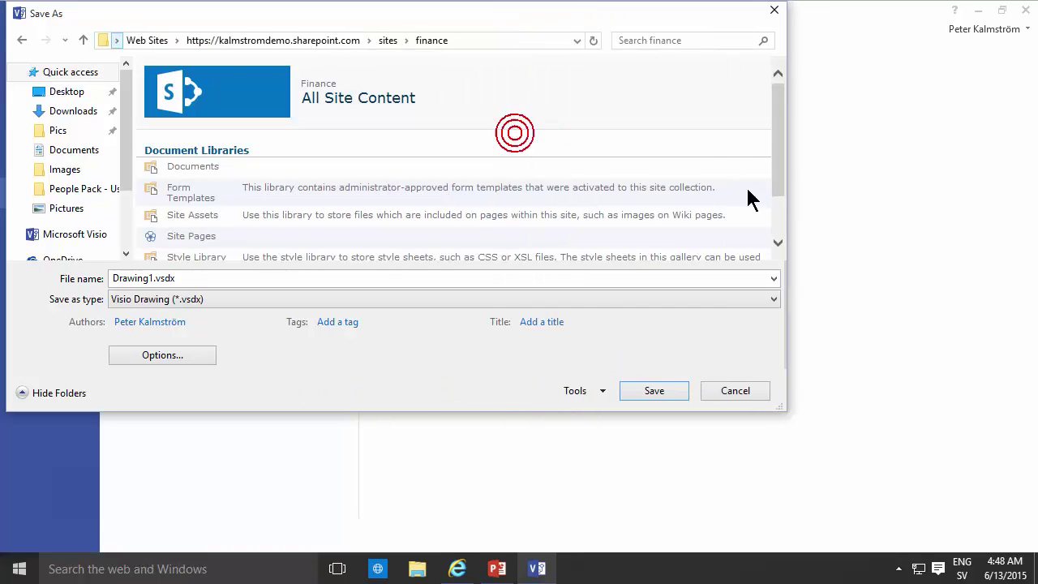
pyautogui.click(489, 39)
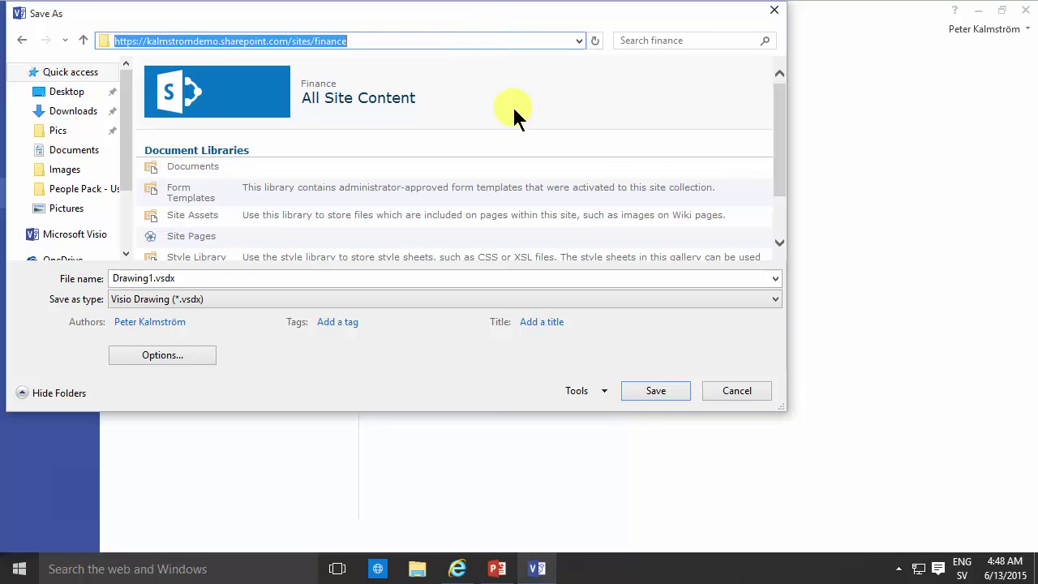
pyautogui.click(199, 168)
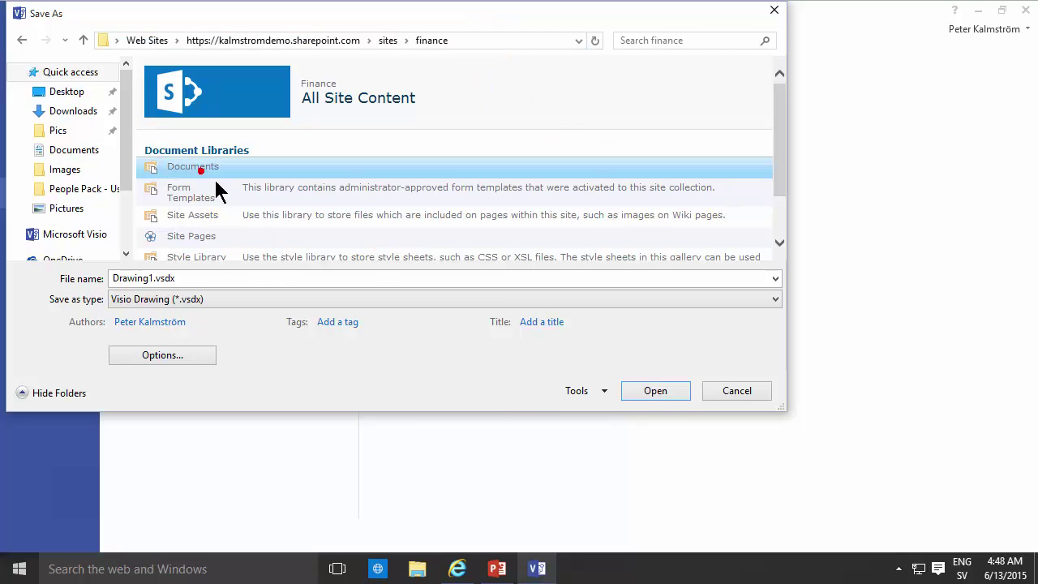
pyautogui.write('Clickable V')
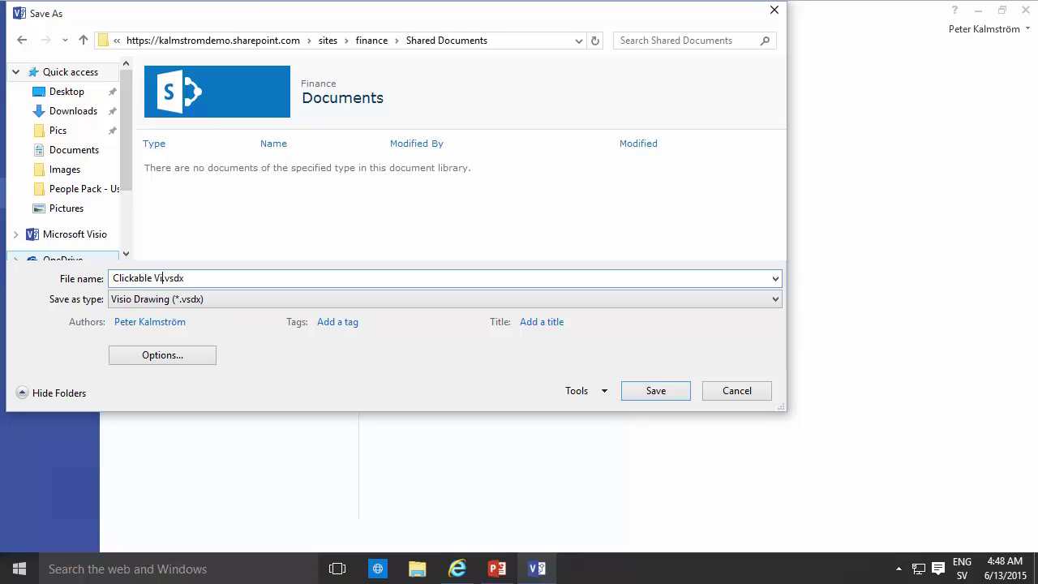
pyautogui.write('isio Drowing')
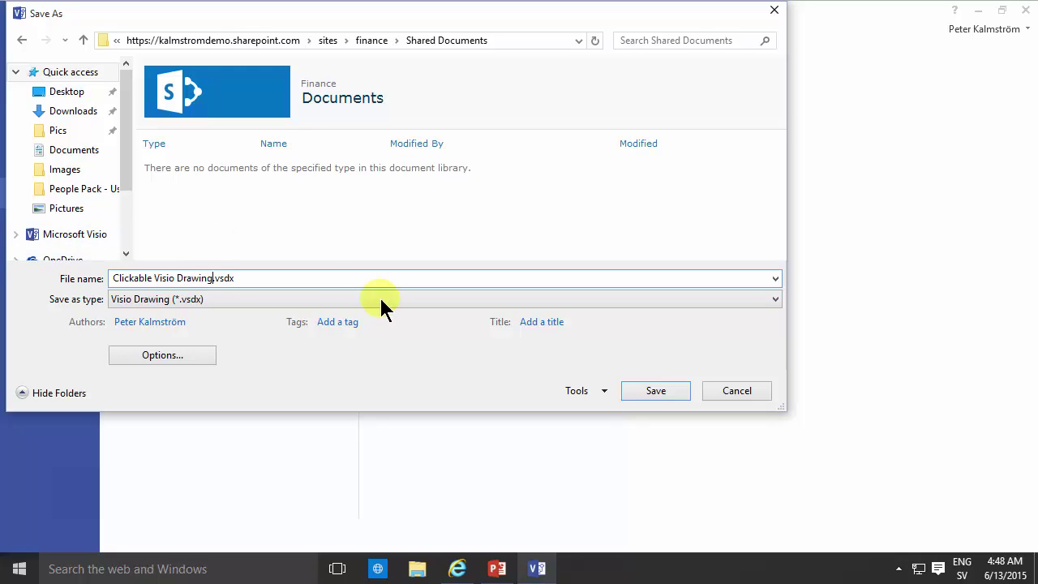
pyautogui.click(649, 393)
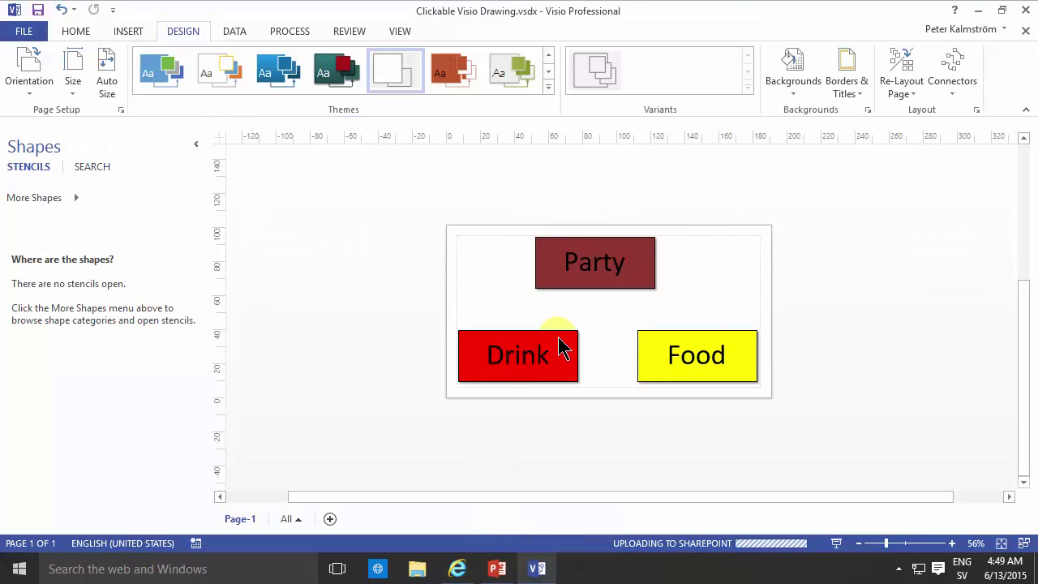
# Step: Edit the Finance home page and delete the PowerPoint snippet web part
pyautogui.click(459, 569)
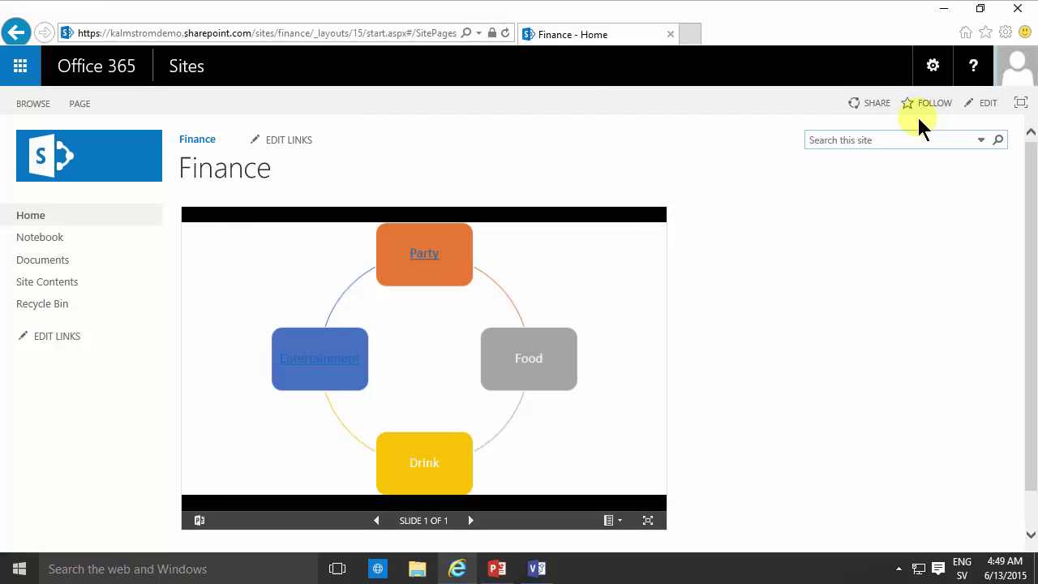
pyautogui.click(985, 103)
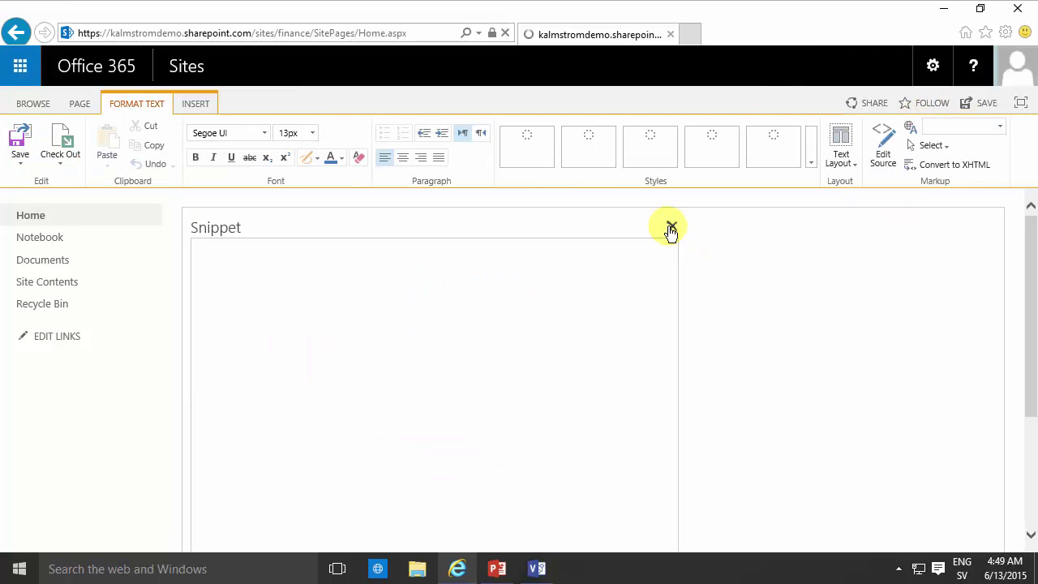
pyautogui.click(673, 225)
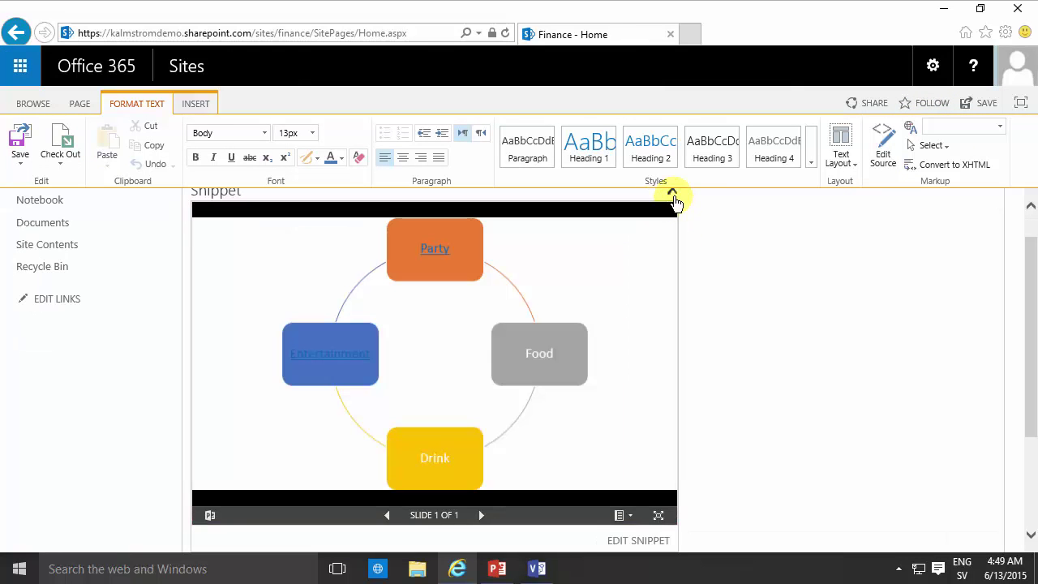
pyautogui.press('Delete')
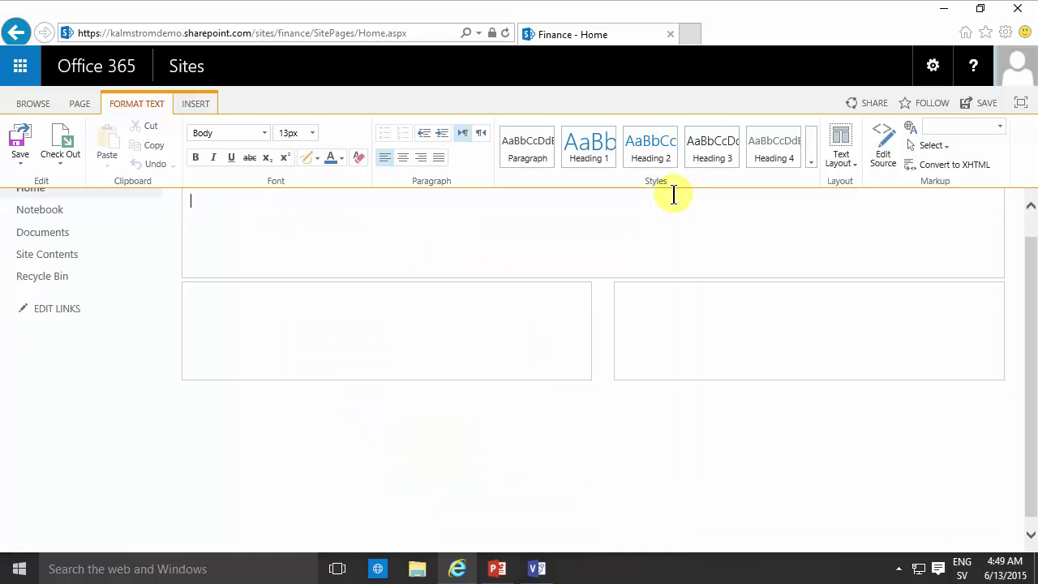
# Step: Insert a Visio Web Access web part from the Business Data category
pyautogui.click(205, 102)
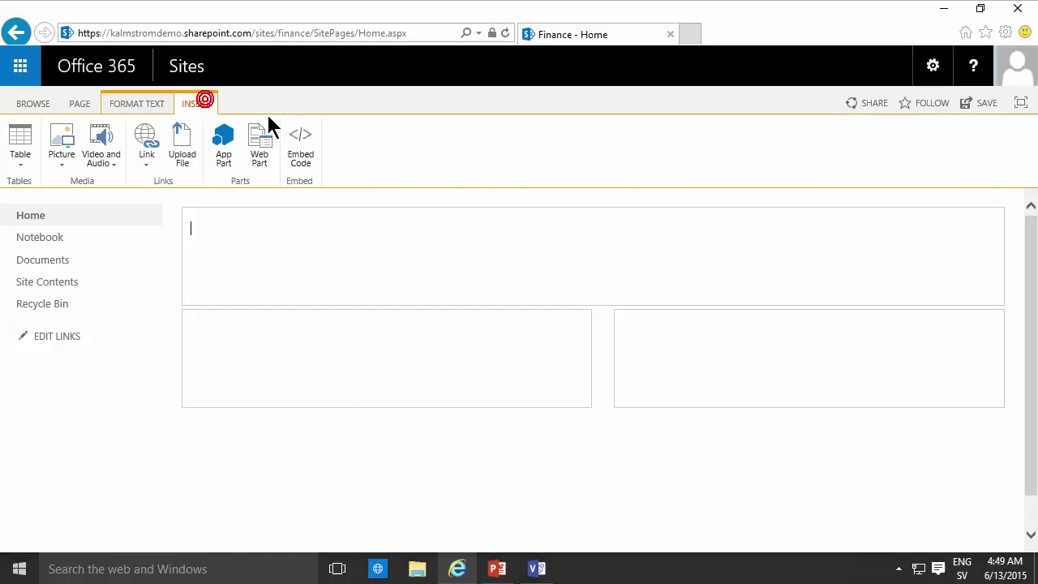
pyautogui.click(256, 139)
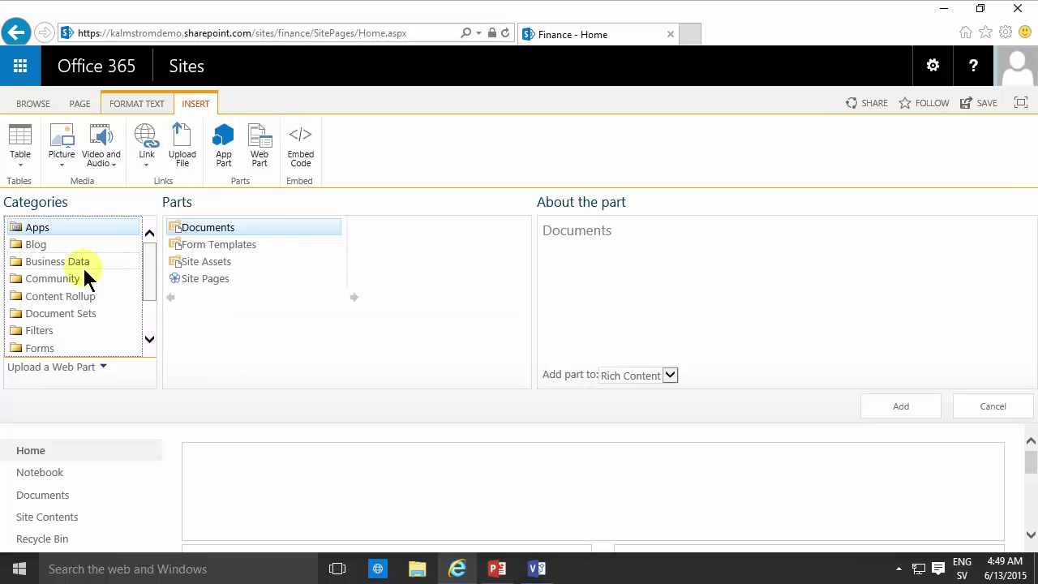
pyautogui.click(61, 262)
pyautogui.click(405, 260)
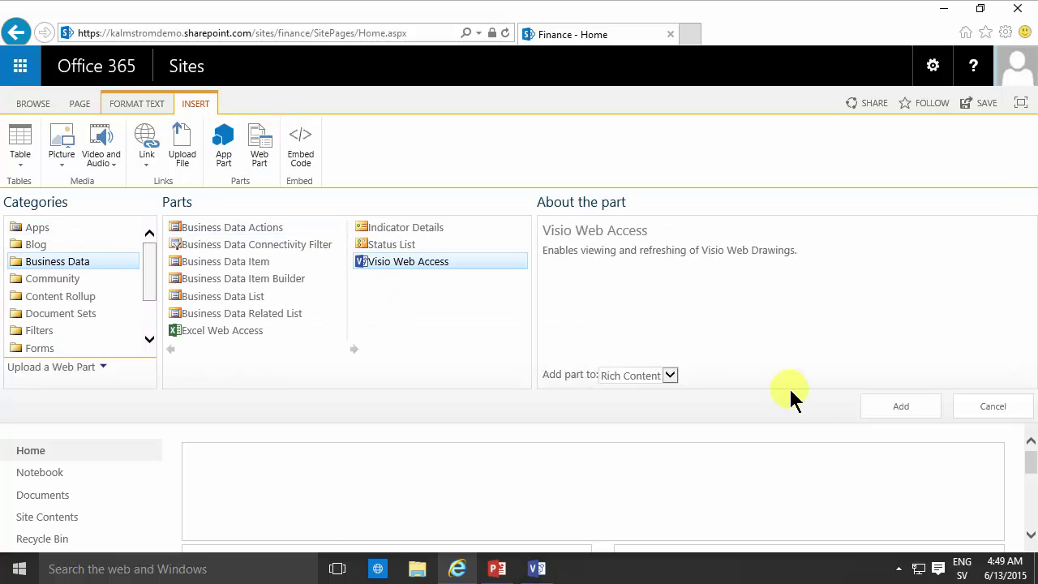
pyautogui.click(900, 407)
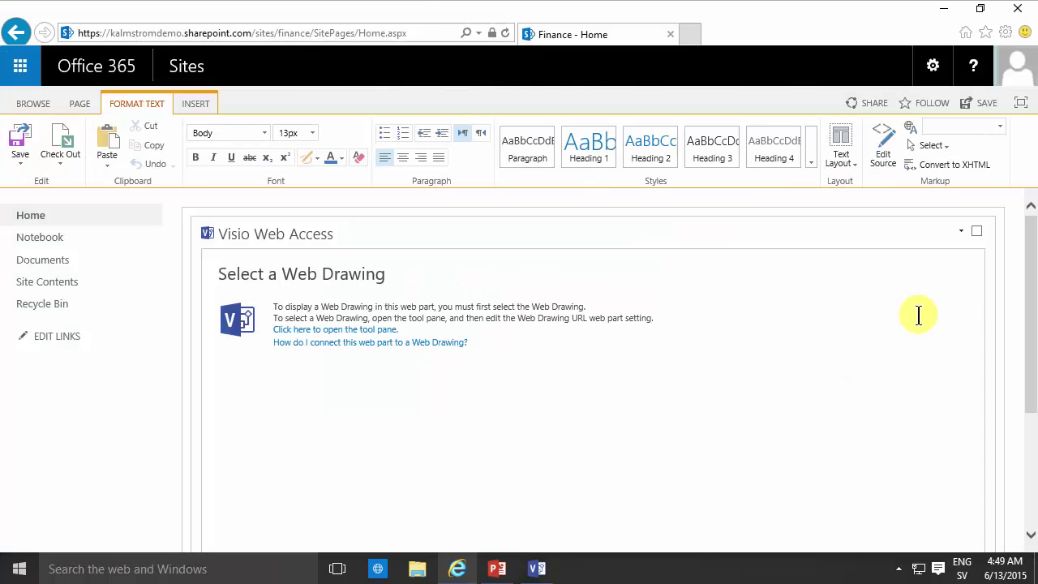
# Step: Set the Visio part's Web Drawing URL to Documents > Clickable Visio Drawing.vsdx
pyautogui.click(963, 233)
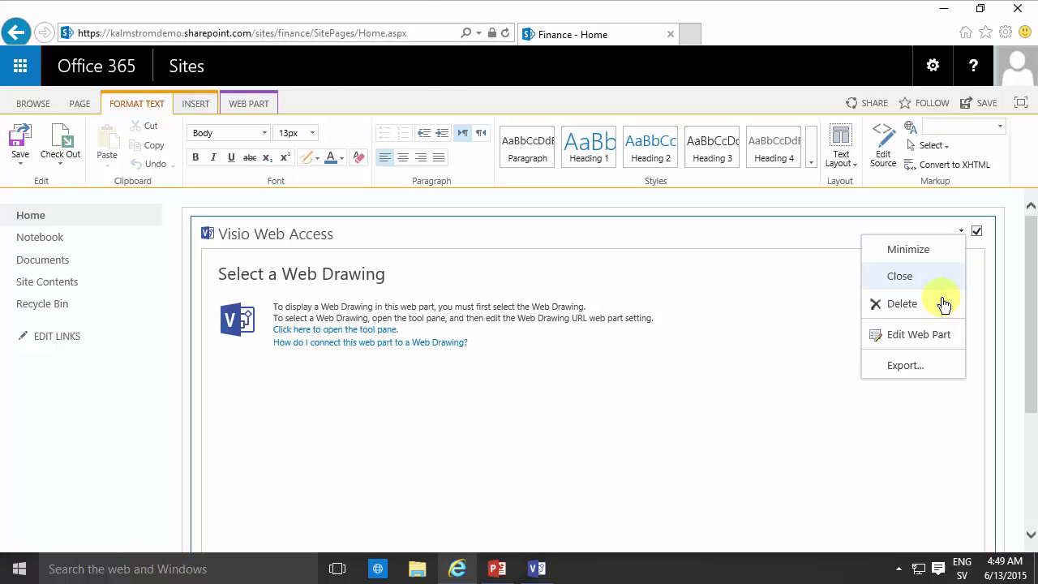
pyautogui.click(927, 341)
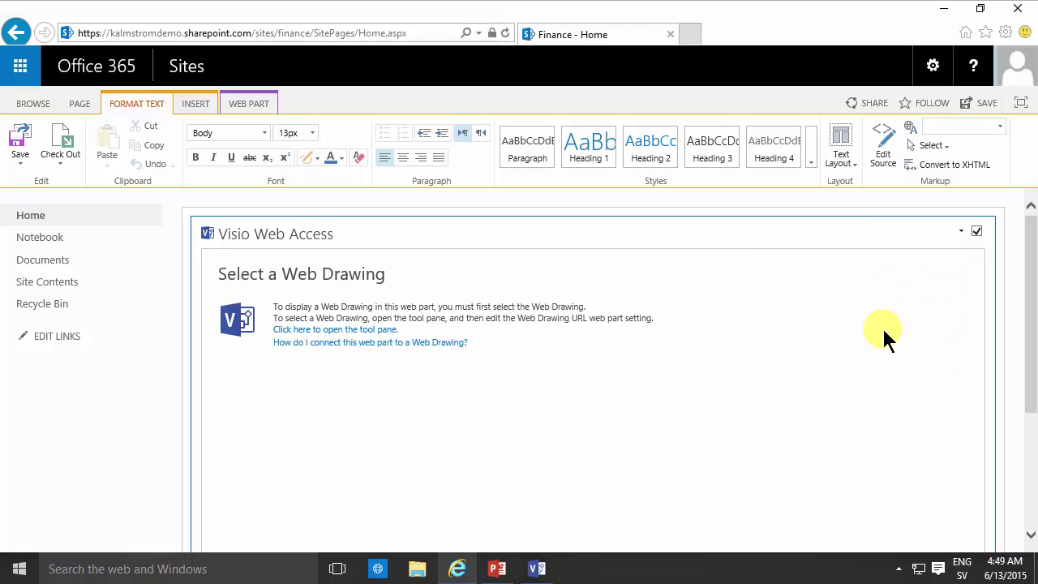
pyautogui.click(971, 290)
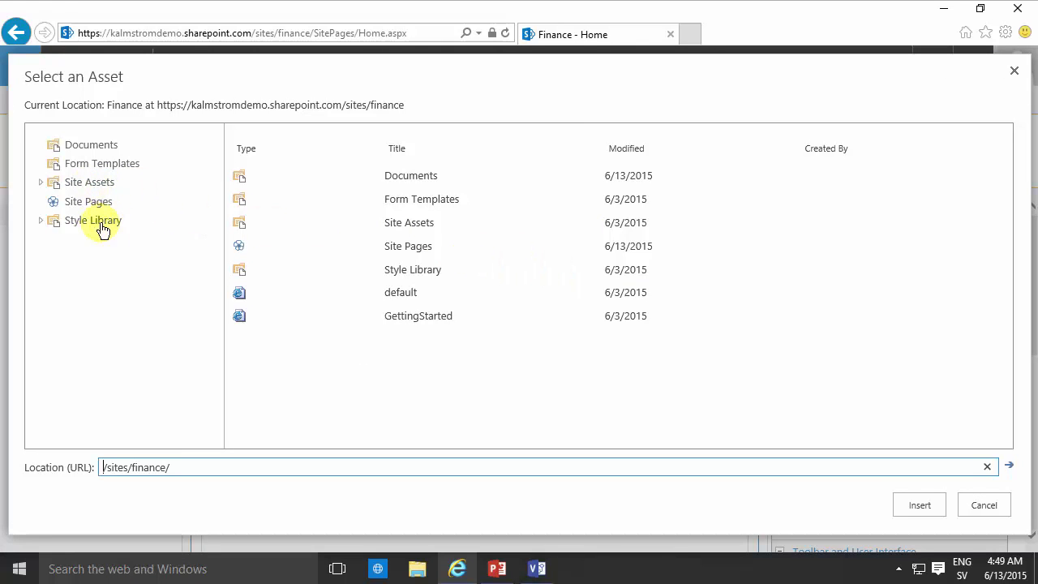
pyautogui.click(104, 150)
pyautogui.click(415, 209)
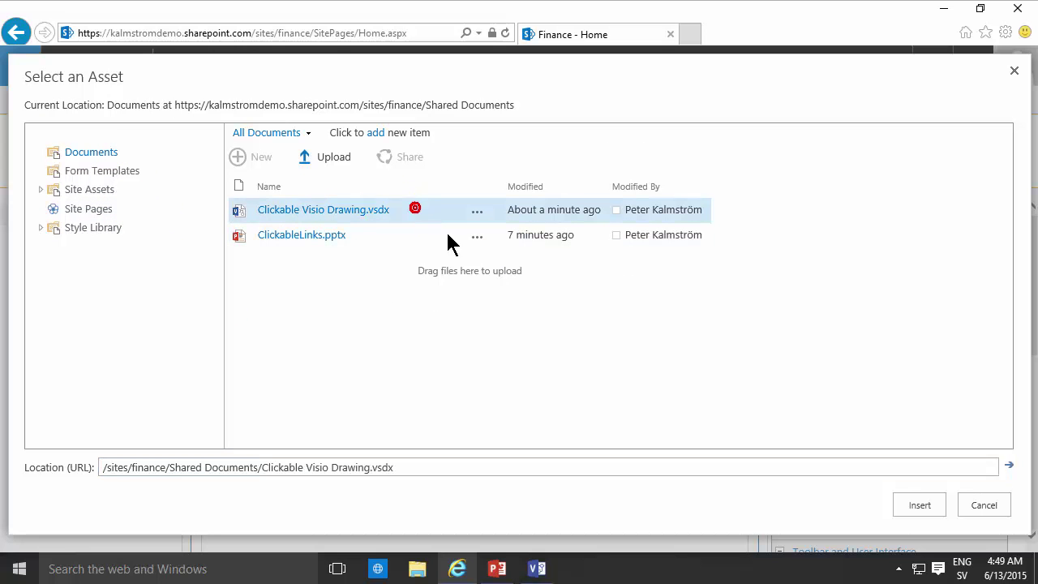
pyautogui.click(922, 504)
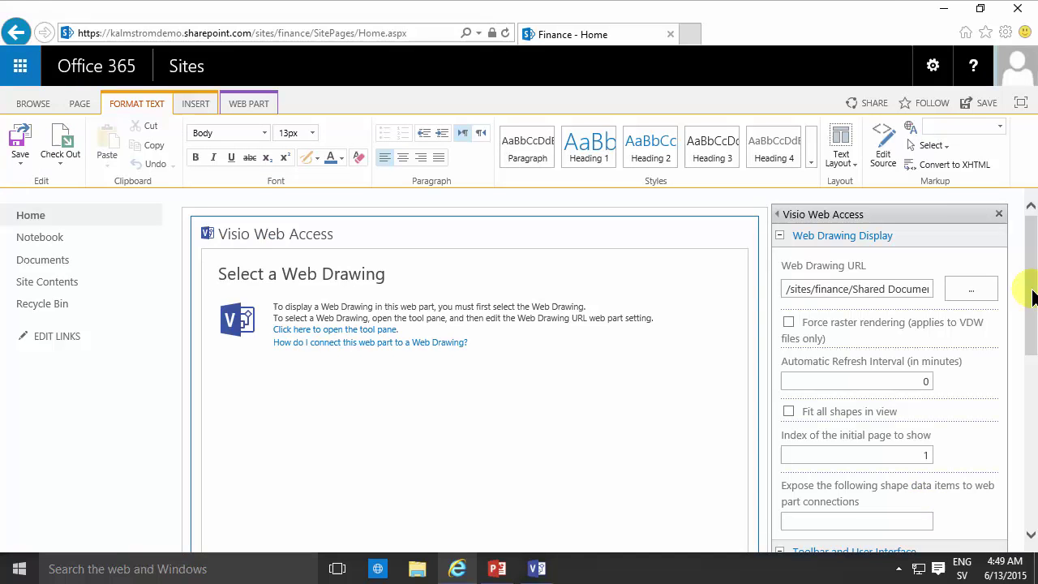
# Step: Hide the Visio part's refresh option, status bar and shape info pane, disable zoom/pan/selection, and apply
pyautogui.moveTo(1030, 292); pyautogui.dragTo(1029, 406)
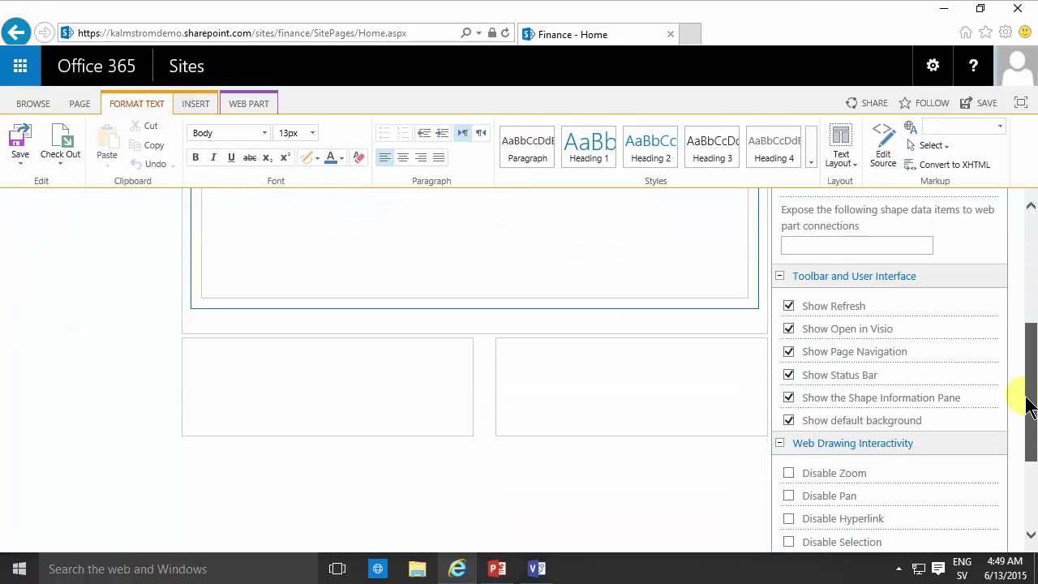
pyautogui.click(789, 305)
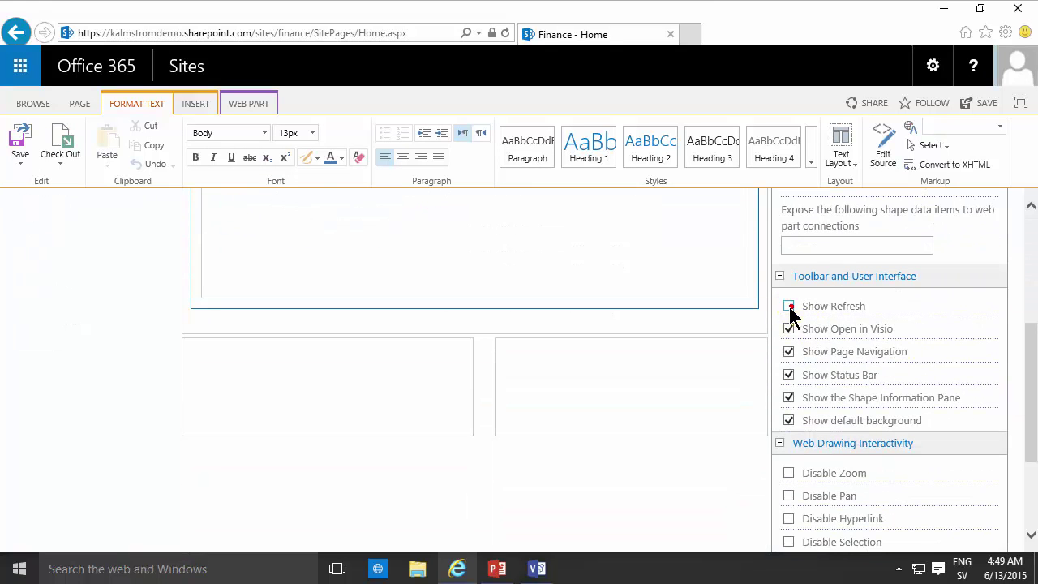
pyautogui.click(789, 375)
pyautogui.click(788, 397)
pyautogui.moveTo(1027, 429); pyautogui.dragTo(1031, 495)
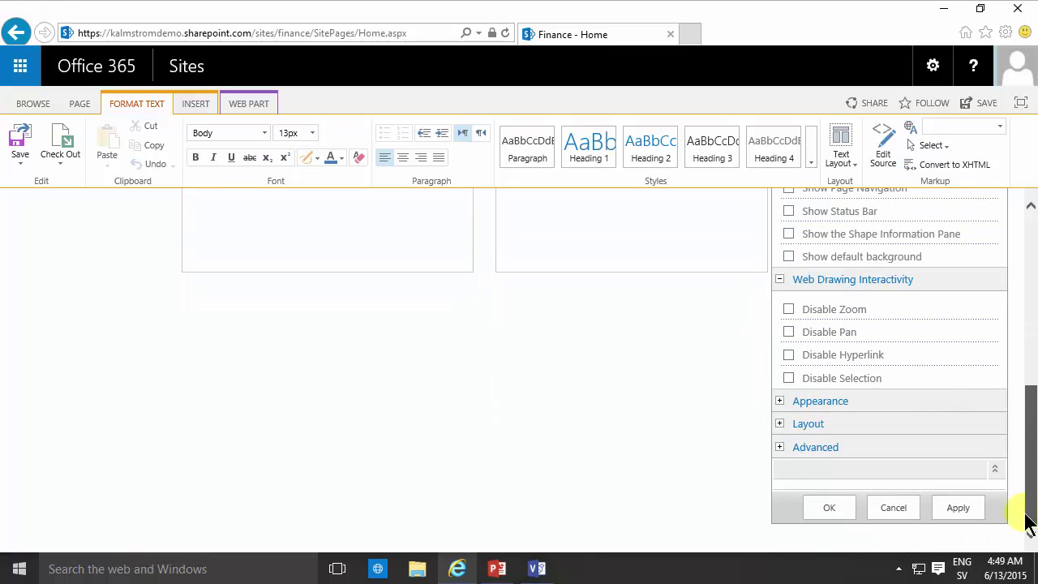
pyautogui.click(957, 513)
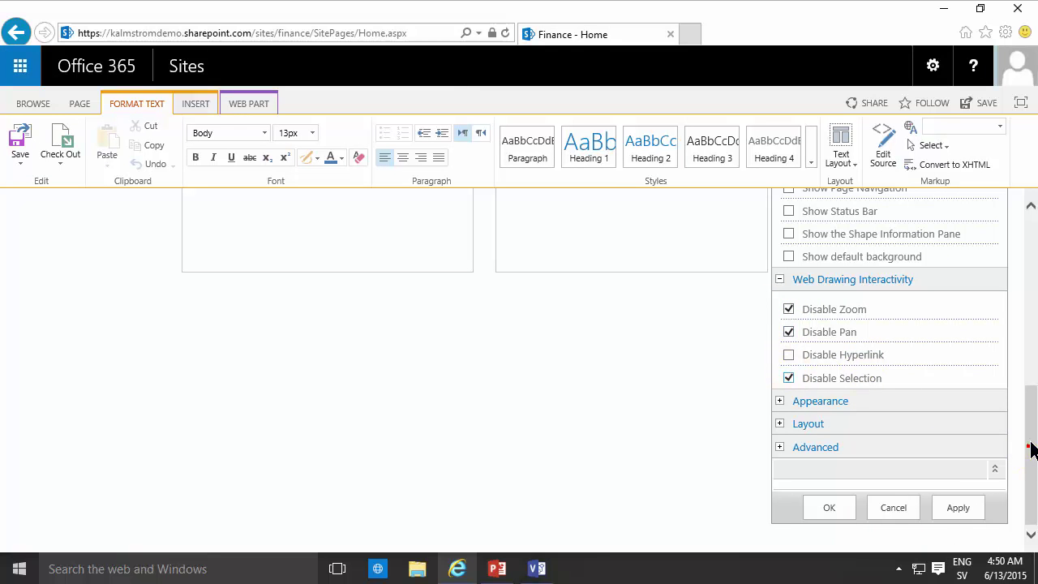
pyautogui.click(959, 509)
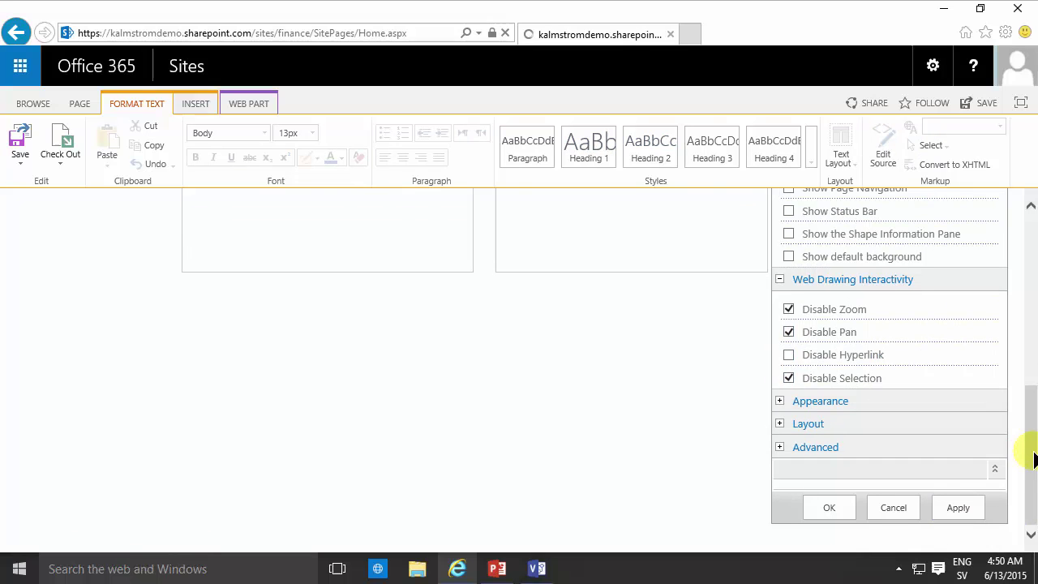
pyautogui.moveTo(1033, 460); pyautogui.dragTo(1034, 254)
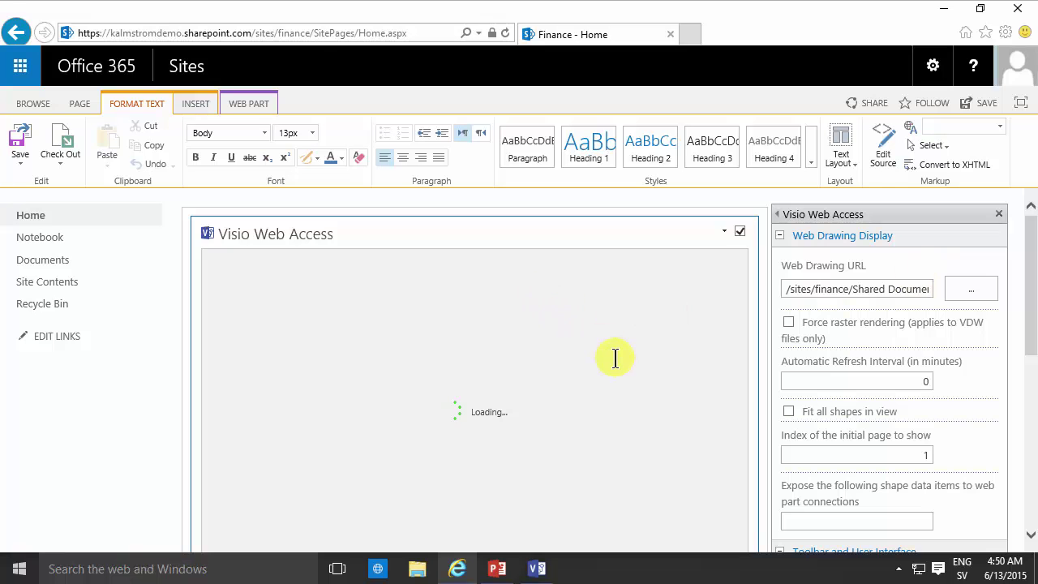
# Step: Save the Finance page with the Visio part, then reopen it for editing
pyautogui.scroll(-1, 615, 358)
pyautogui.scroll(1, 615, 358)
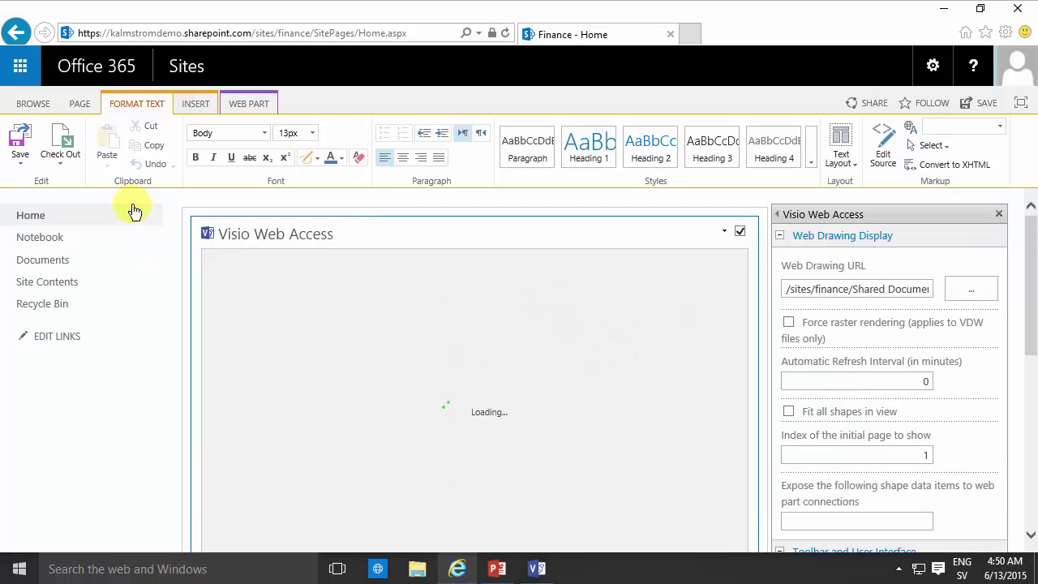
pyautogui.click(21, 140)
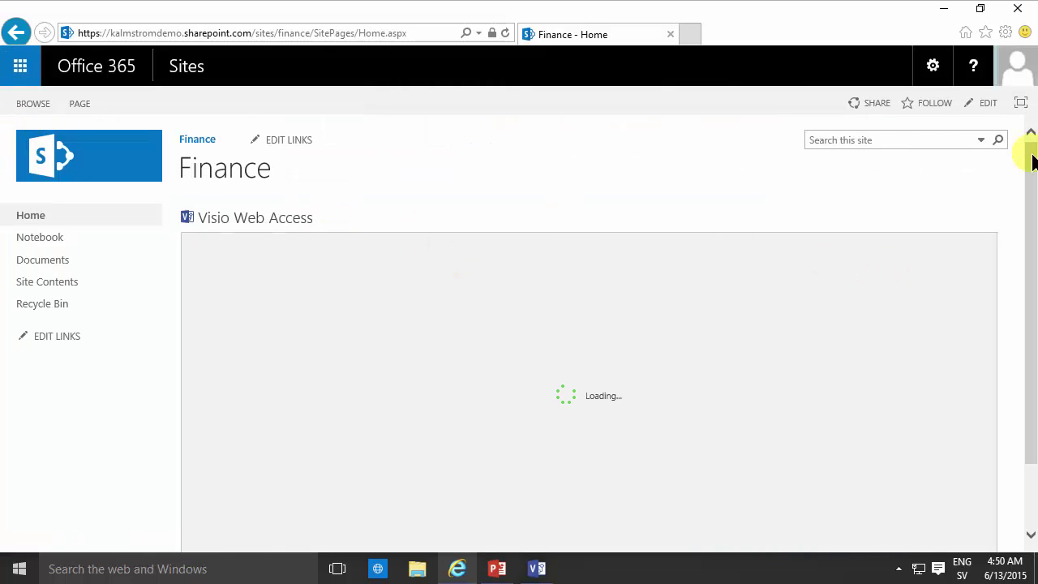
pyautogui.click(988, 104)
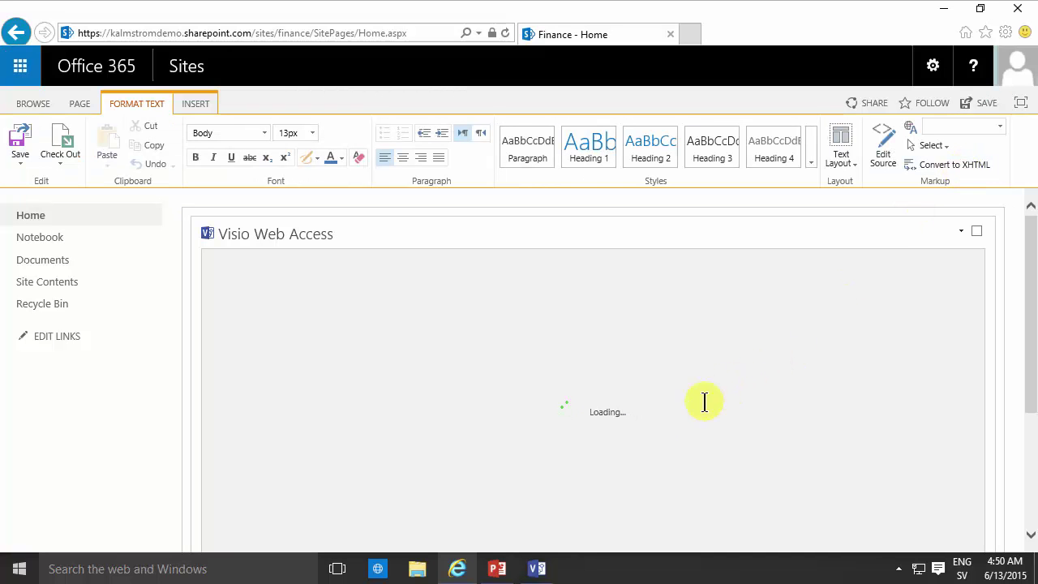
# Step: Close Visio and reopen the Visio Web Access part's settings
pyautogui.click(538, 568)
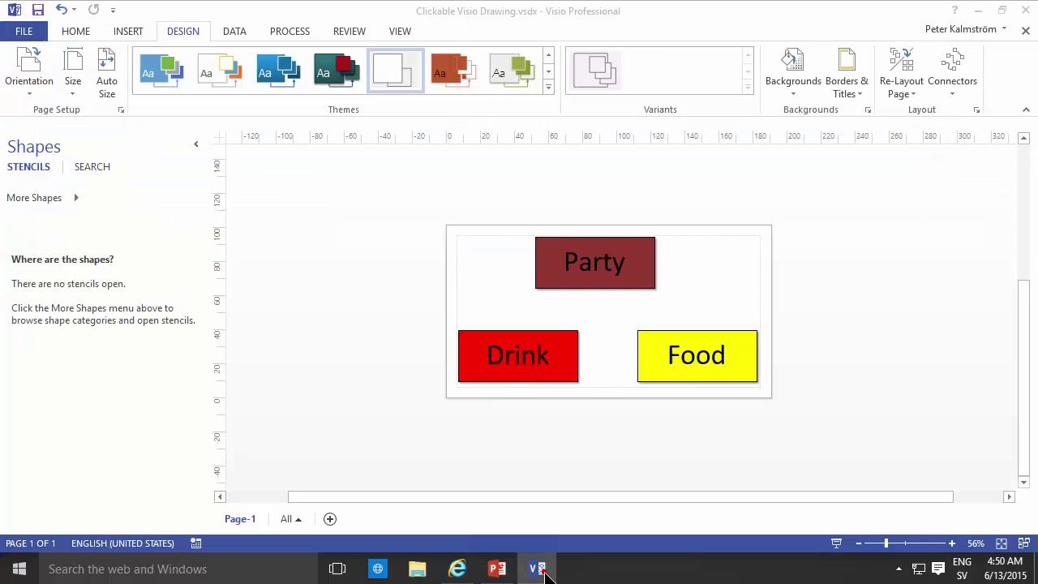
pyautogui.click(1030, 11)
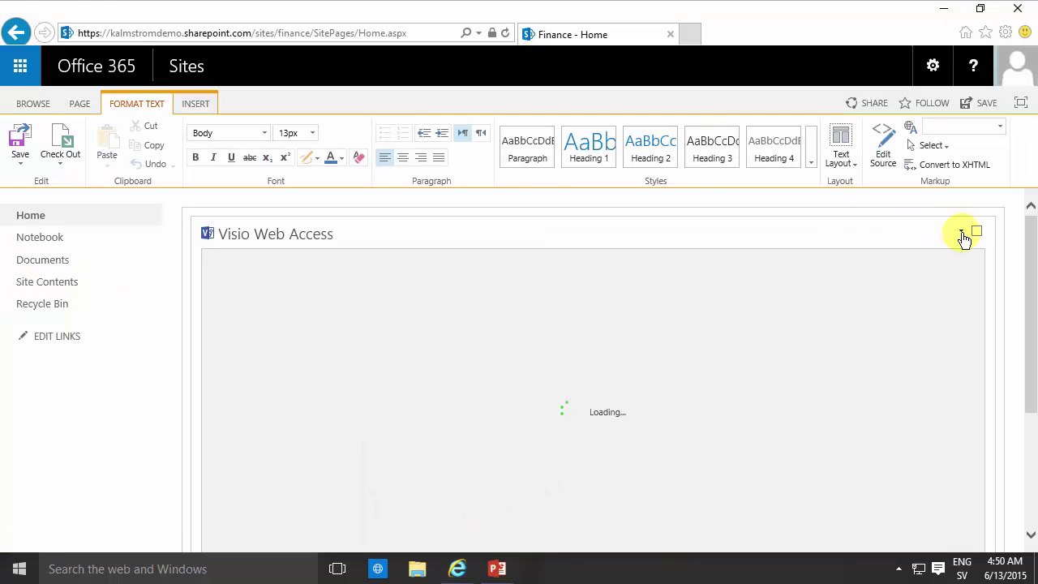
pyautogui.click(962, 234)
pyautogui.click(931, 312)
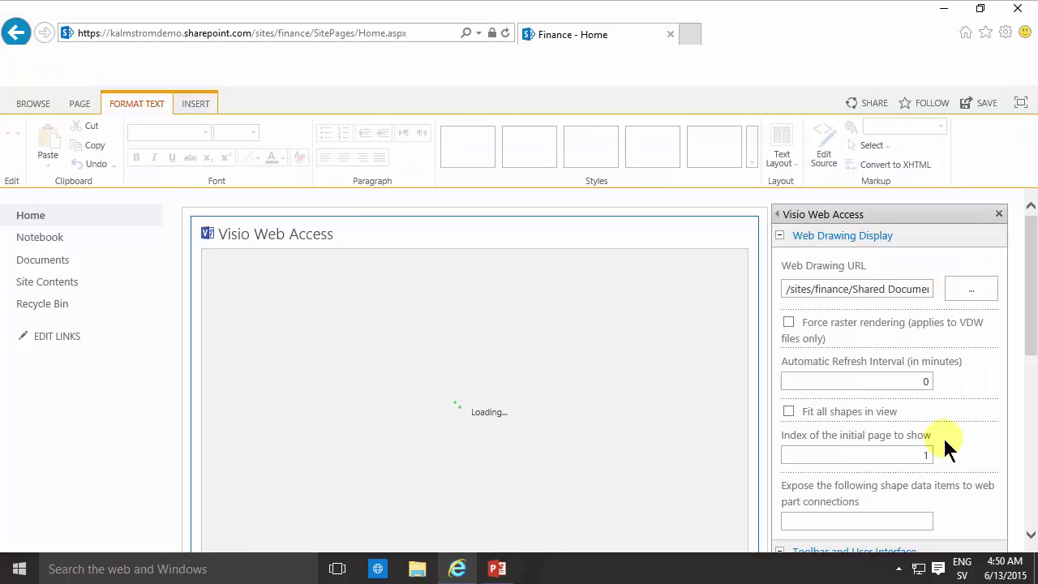
# Step: Set the Visio Web Access part's Appearance Chrome Type to None and apply it
pyautogui.moveTo(1034, 327); pyautogui.dragTo(1031, 516)
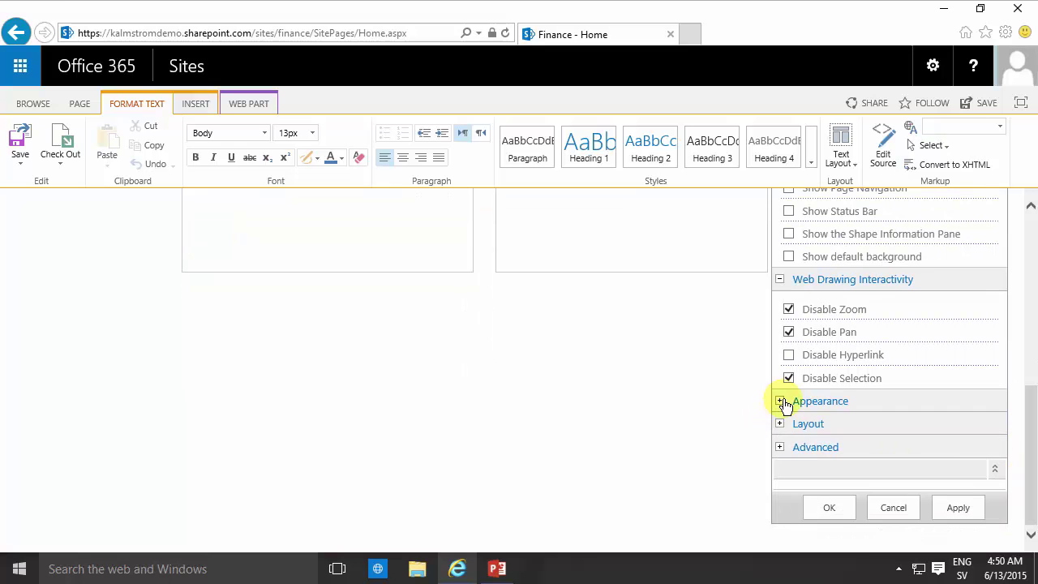
pyautogui.click(780, 401)
pyautogui.moveTo(1033, 389); pyautogui.dragTo(1033, 441)
pyautogui.scroll(-1, 953, 403)
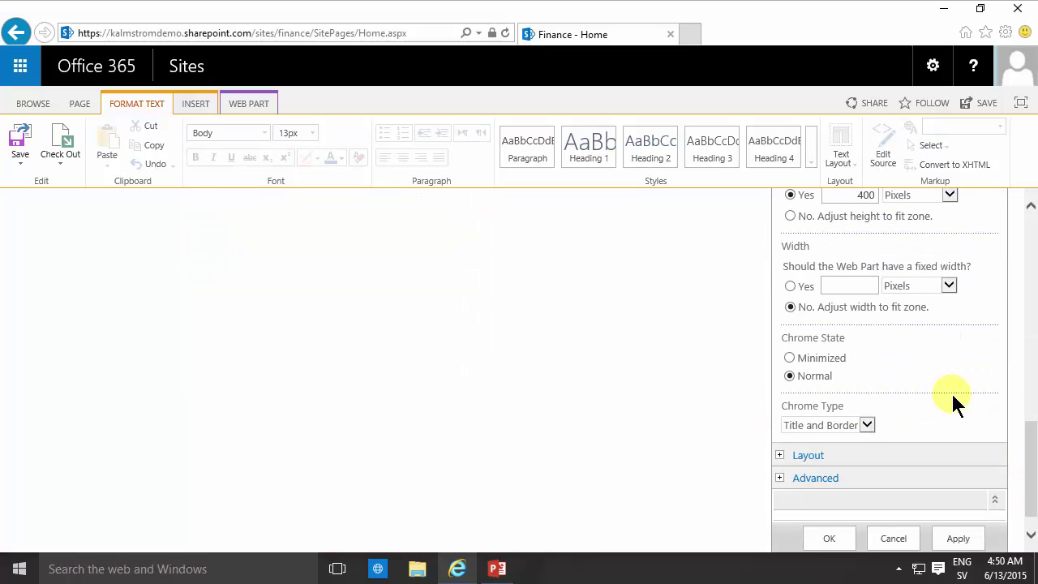
pyautogui.click(865, 426)
pyautogui.click(811, 407)
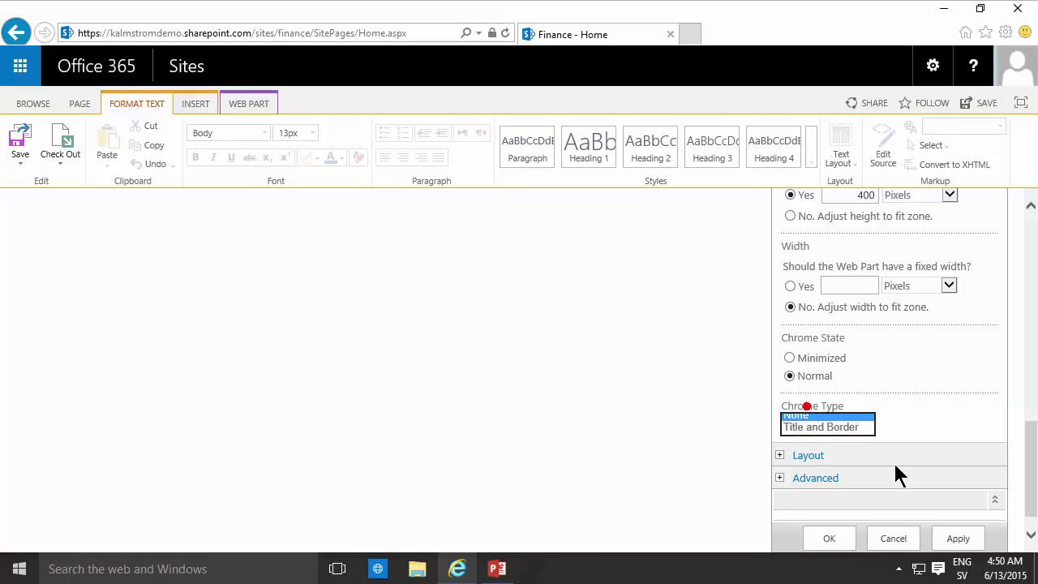
pyautogui.click(956, 539)
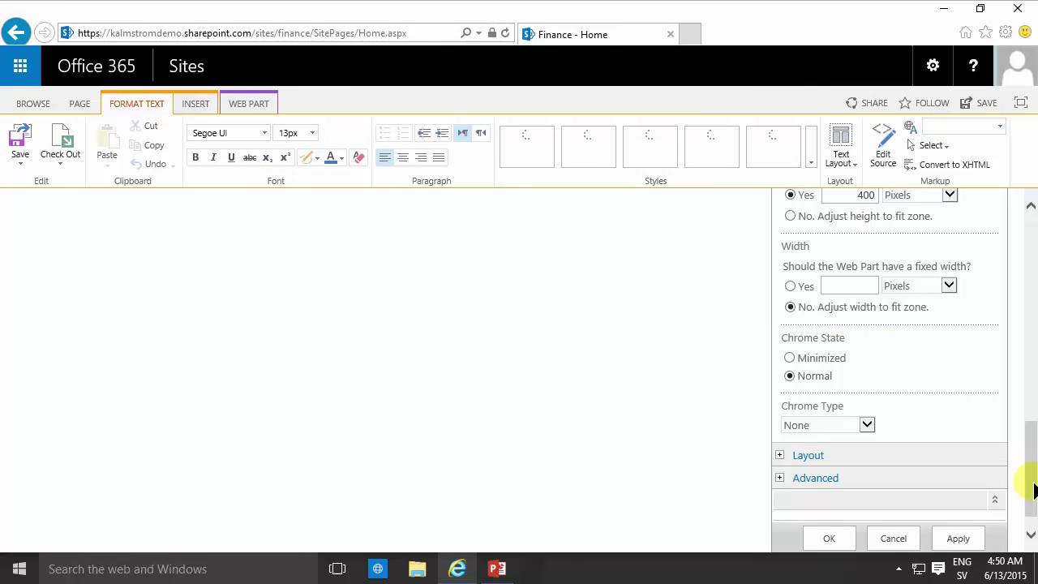
# Step: Save the Finance page with the borderless, untitled web part
pyautogui.scroll(5, 1032, 482)
pyautogui.scroll(5, 1032, 481)
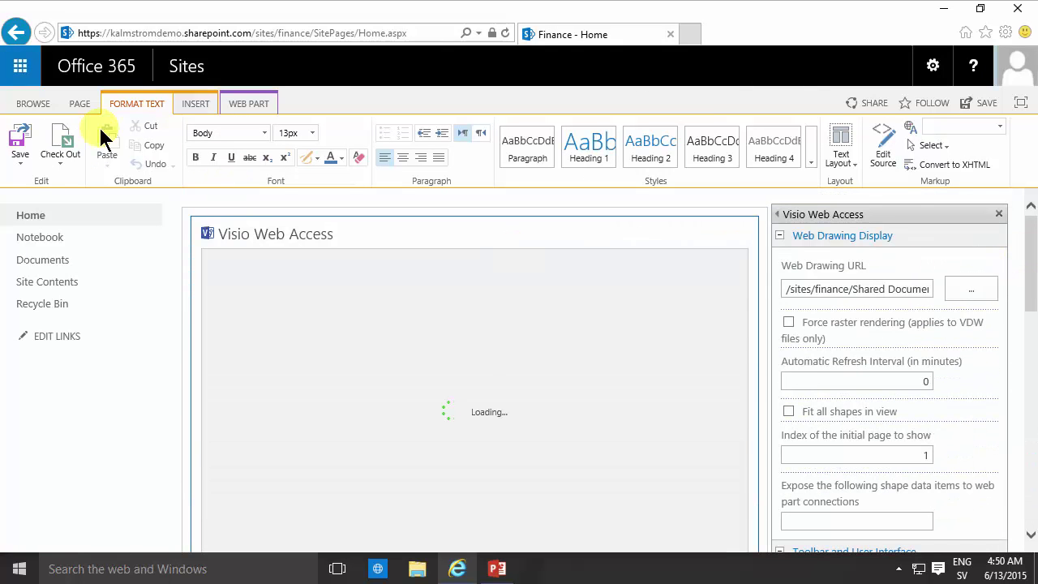
pyautogui.click(22, 143)
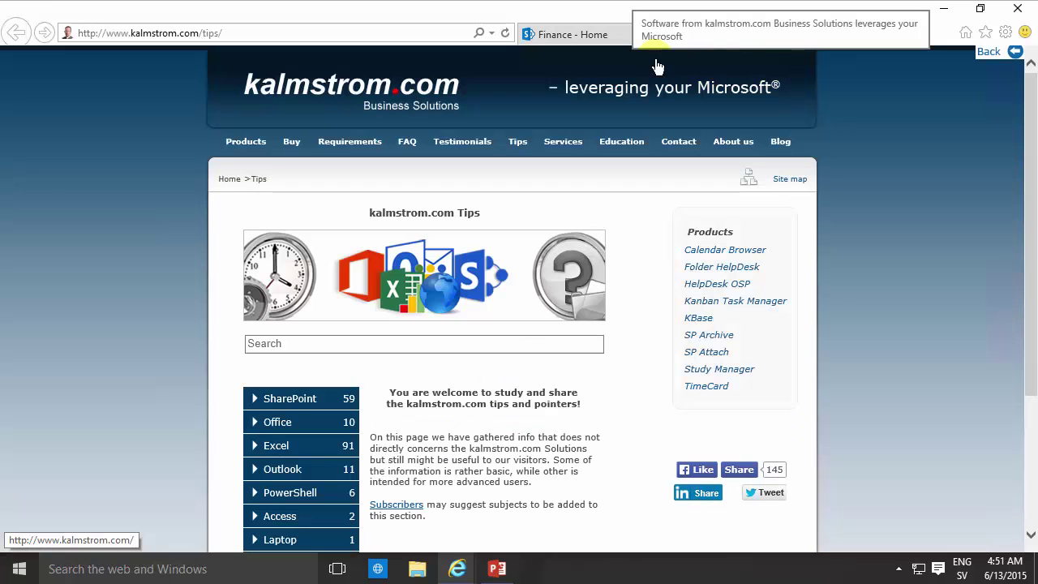
# Step: Return to the Finance - Home tab, keeping the kalmstrom.com Tips page open separately
pyautogui.click(575, 39)
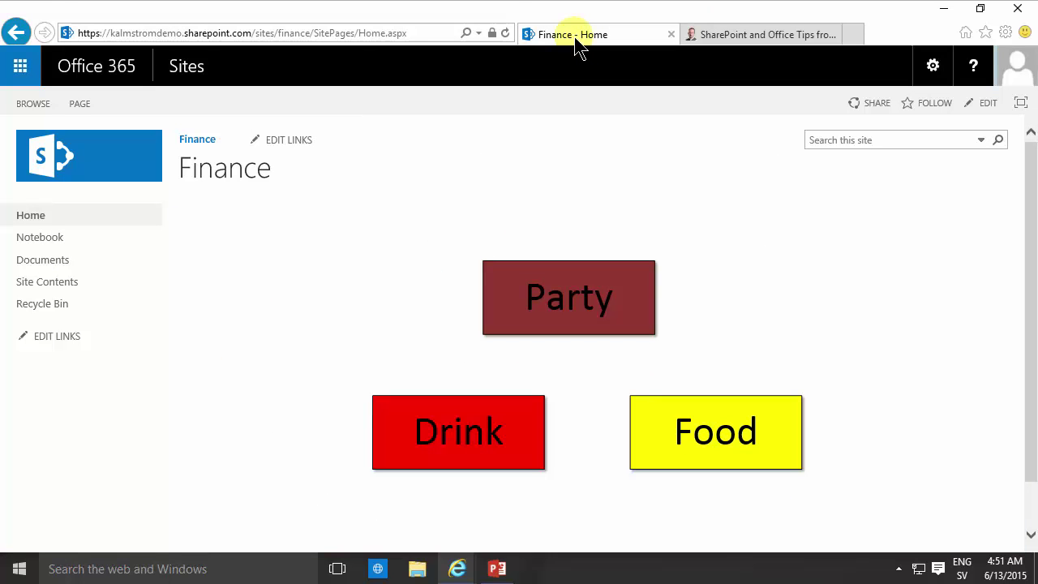